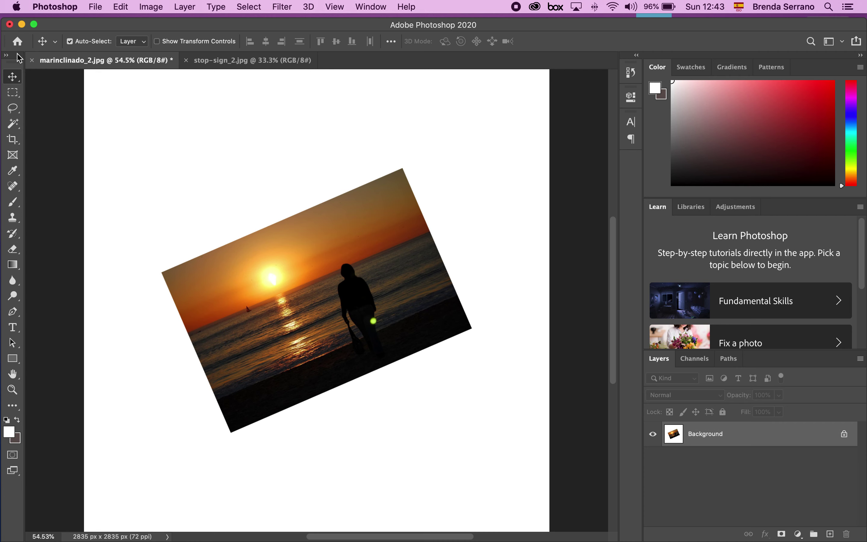
- Float the Tools panel off its dock as a two-column palette
left_click_drag(19, 58, 38, 82)
left_click(42, 88)
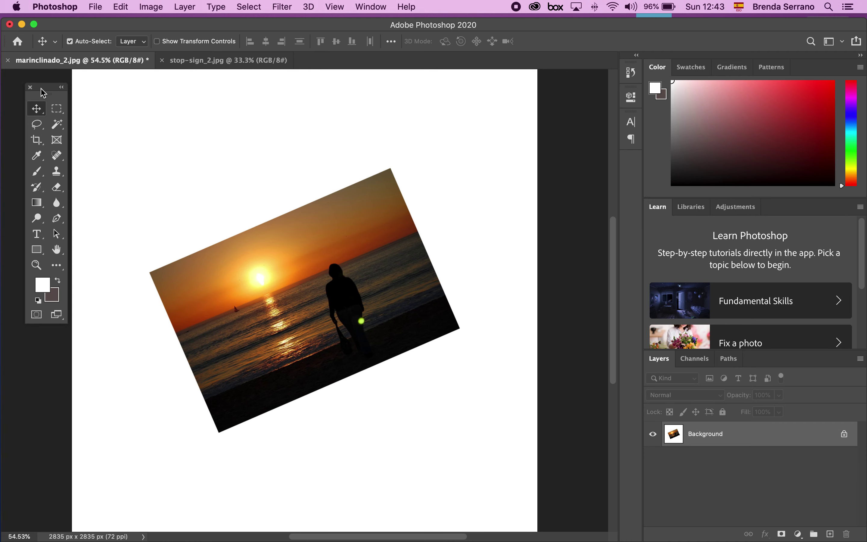
mouse_move(12, 139)
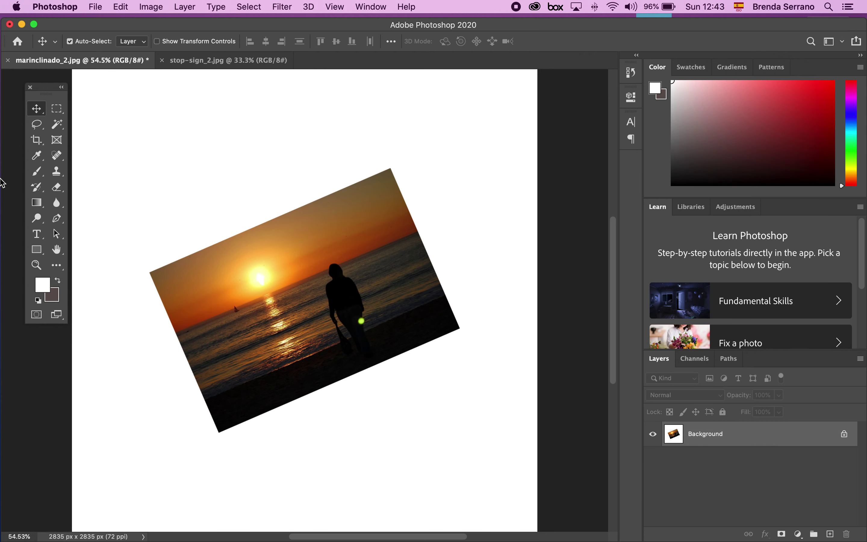
- Start a Ratio-preset crop and shrink the square crop box from its corners
left_click(39, 140)
left_click(107, 41)
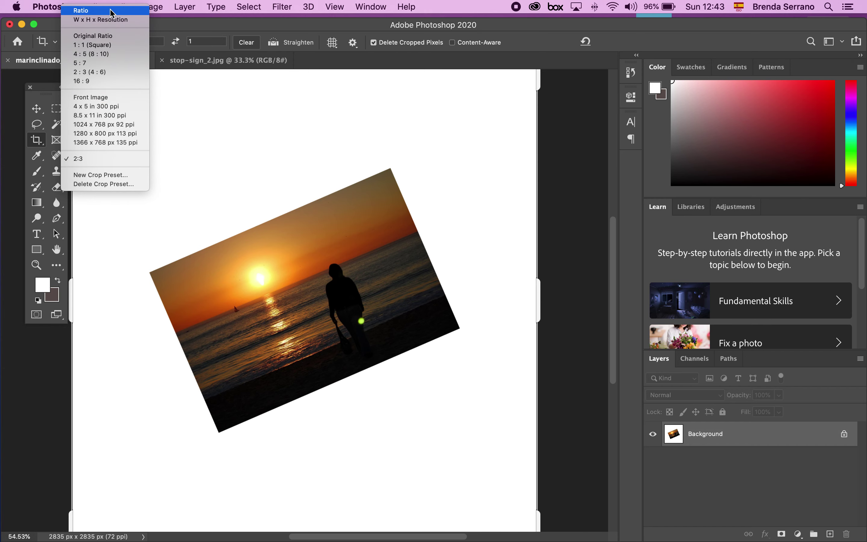
left_click(112, 11)
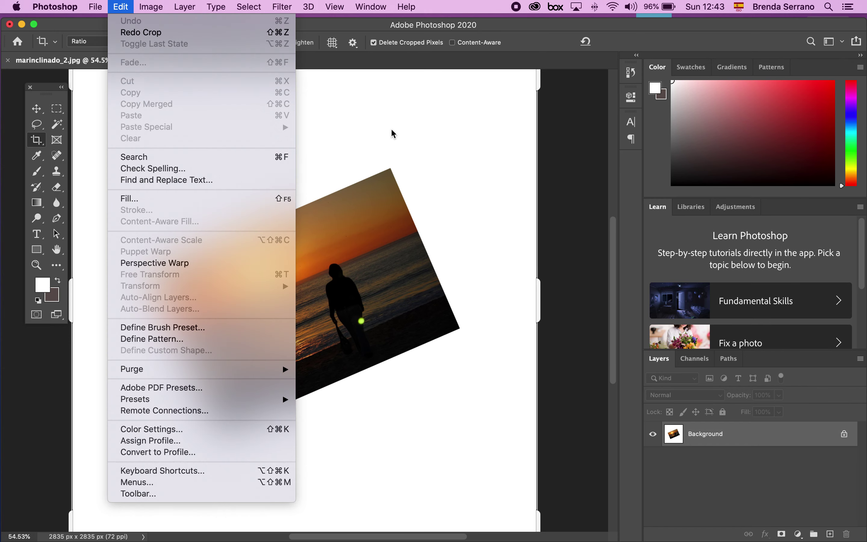
left_click(547, 86)
left_click_drag(547, 86, 526, 142)
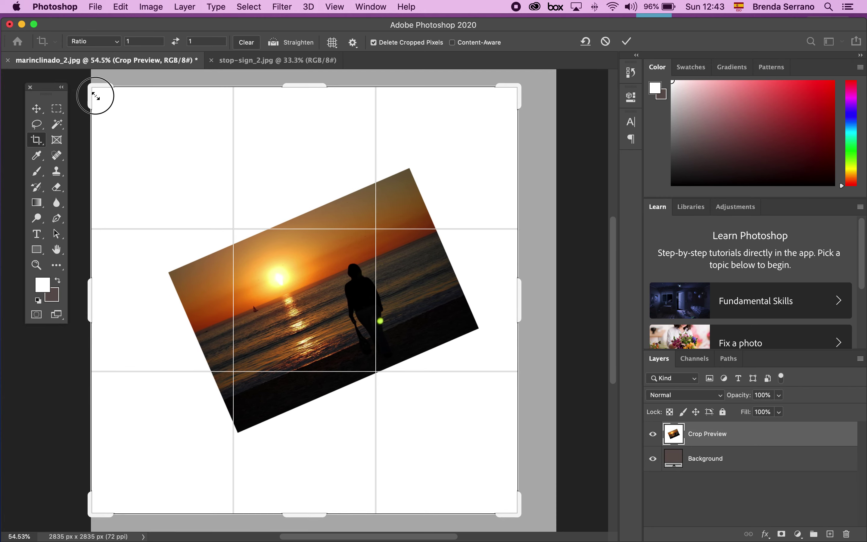
left_click_drag(97, 87, 140, 57)
- Clear both ratio values and freely enlarge the crop box toward the canvas's top-left
left_click(145, 41)
key("BackSpace")
key("Tab")
key("BackSpace")
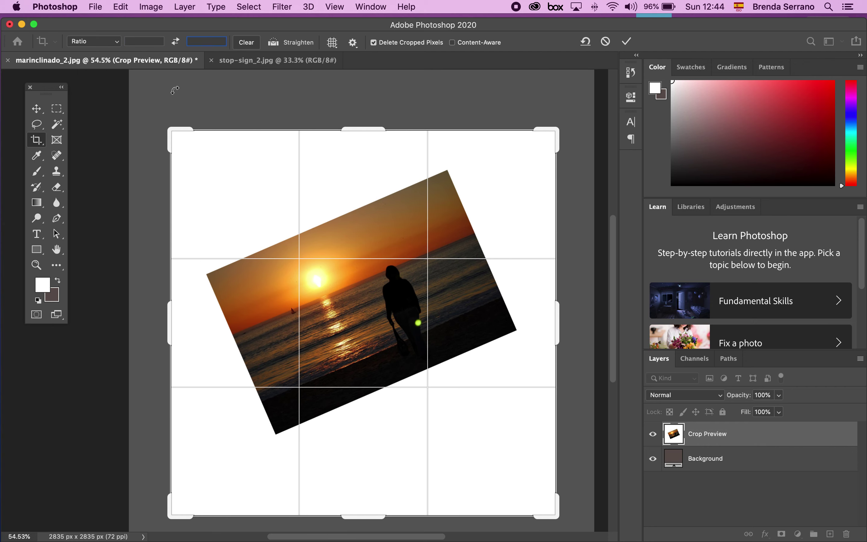
mouse_move(171, 133)
left_mouse_down()
mouse_move(158, 207)
mouse_move(184, 141)
left_mouse_up()
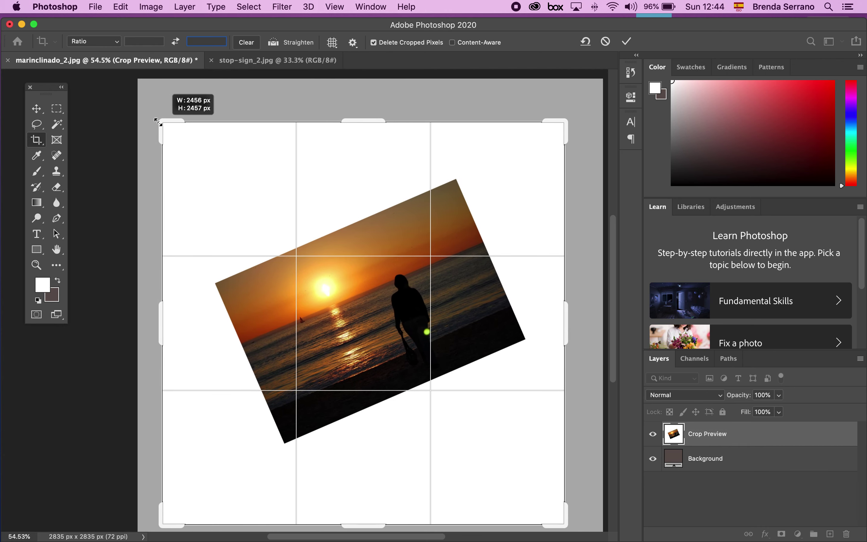
left_click_drag(185, 141, 160, 120)
left_click(117, 41)
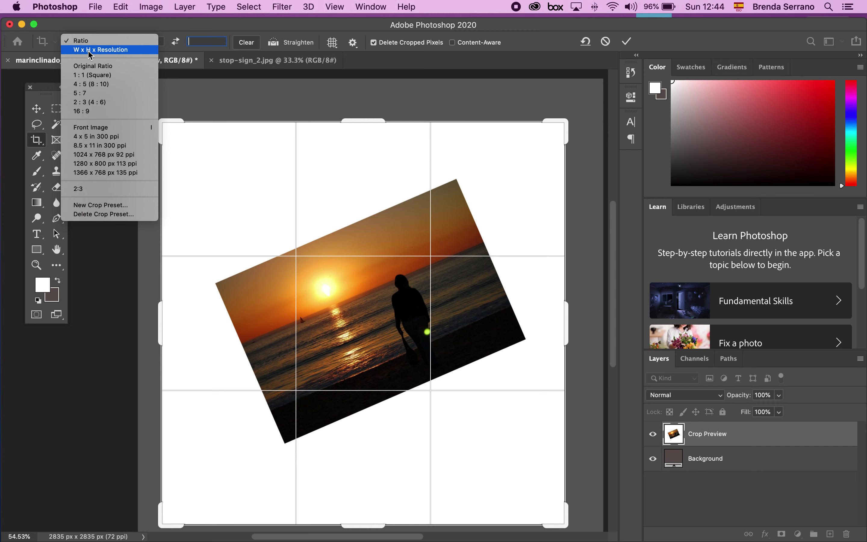
- Crop with the W x H x Resolution preset at 4 in × 6 in, and commit it
left_click(113, 56)
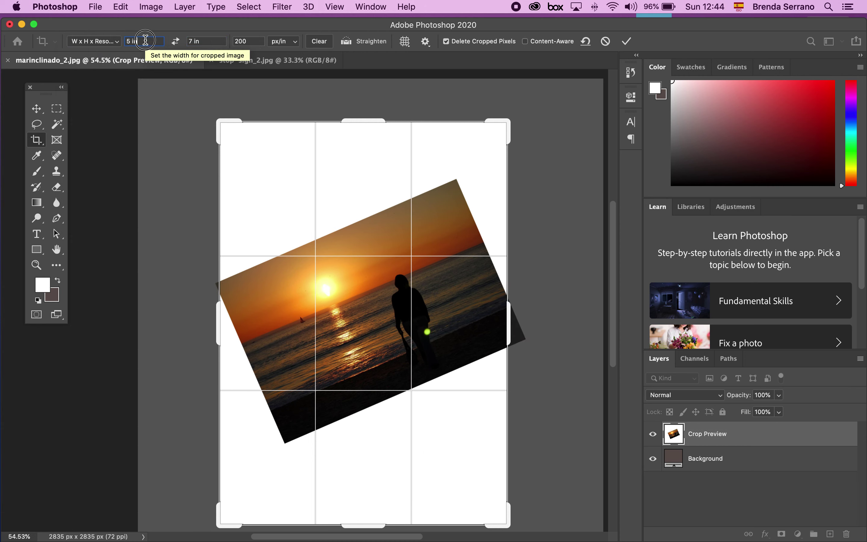
type("4")
key("Tab")
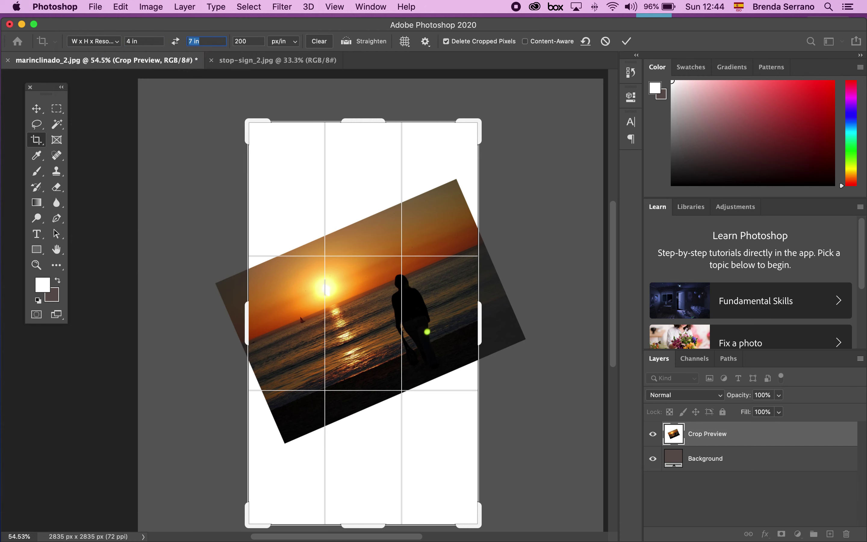
type("6in")
key("Tab")
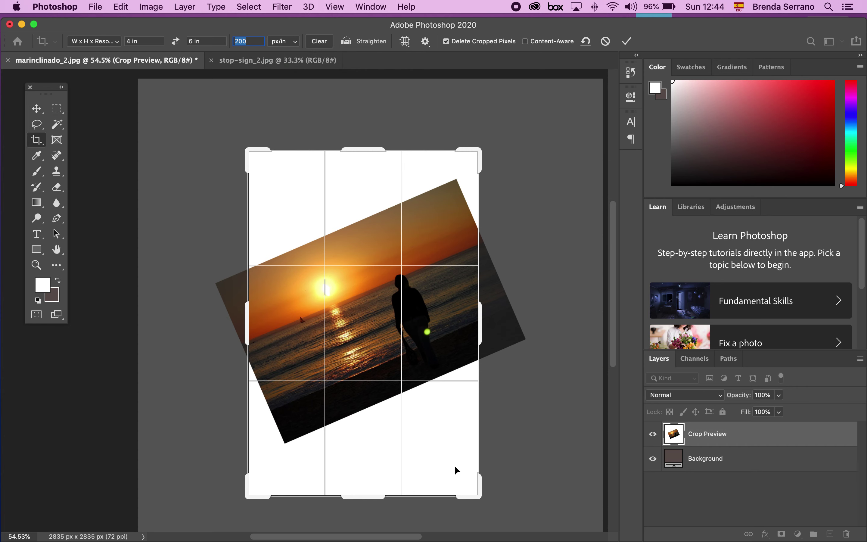
left_click(38, 110)
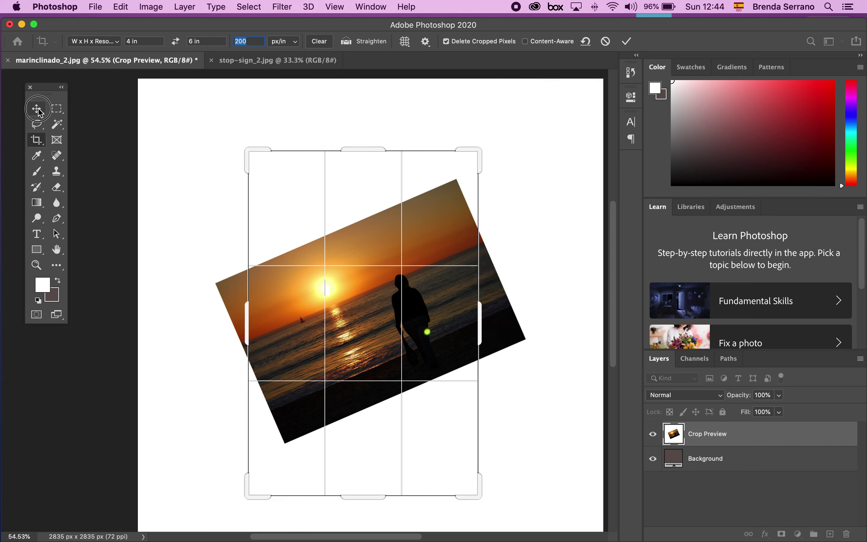
- Undo the crop and confirm in Image Size the photo is 2835 × 2835 px at 72 px/inch
key("super+z")
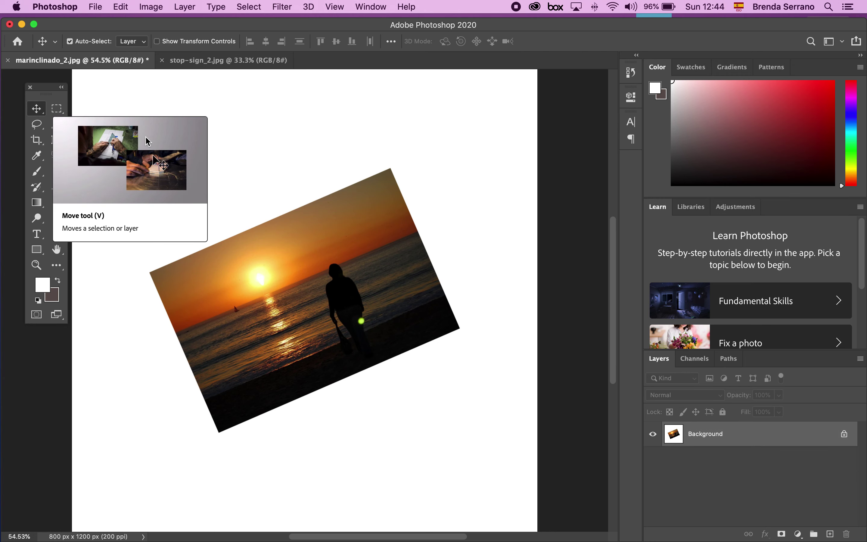
left_click(147, 6)
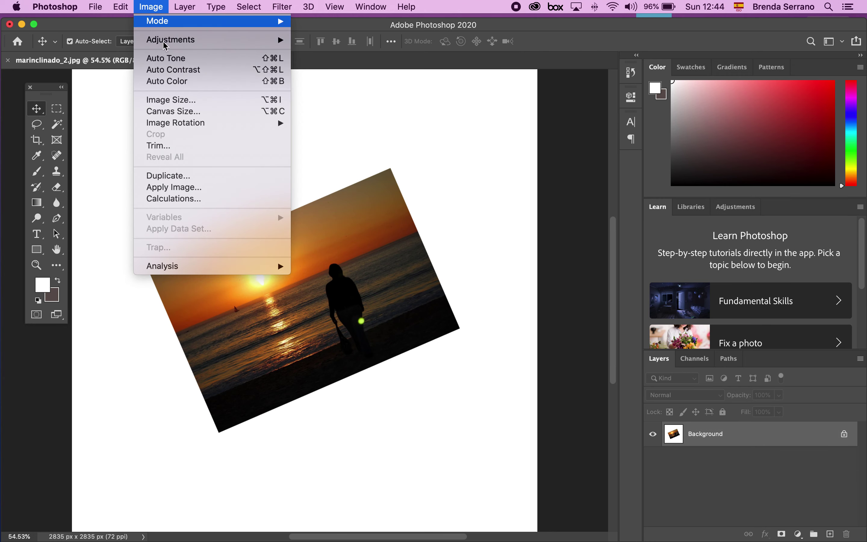
left_click(194, 101)
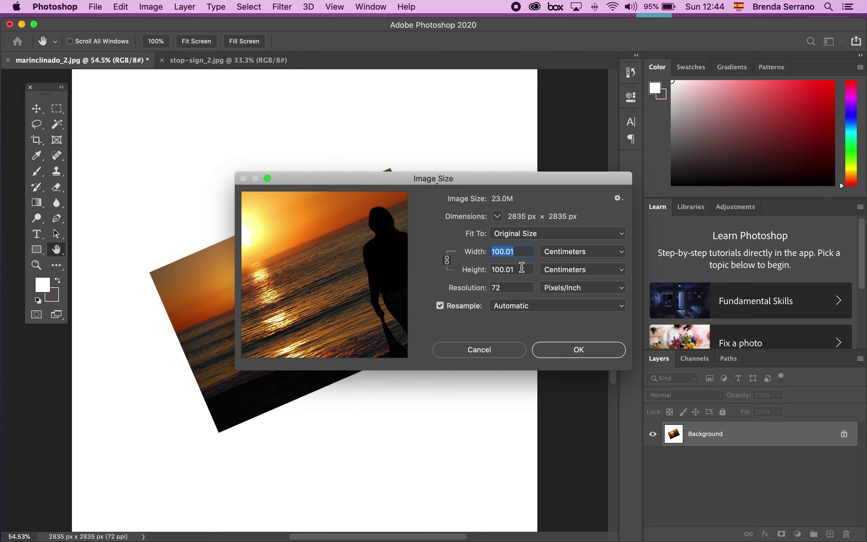
left_click(585, 352)
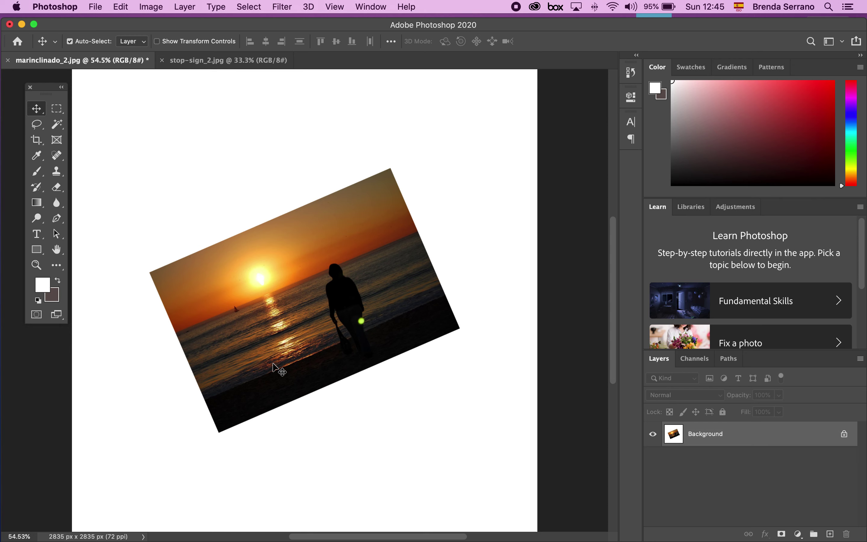
- Start a new crop, trying Original Ratio then landscape 5:7, and clear the ratio values
left_click(47, 141)
left_click(117, 41)
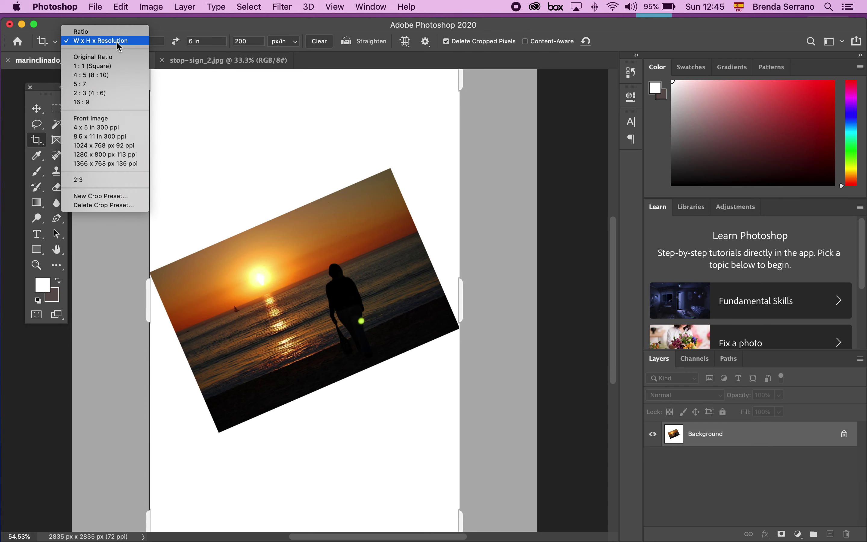
left_click(115, 57)
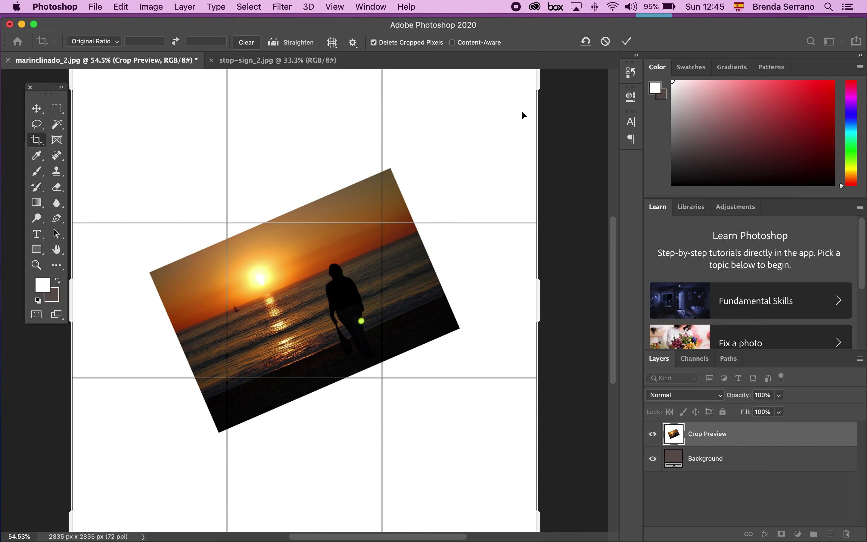
left_click(118, 42)
left_click(121, 67)
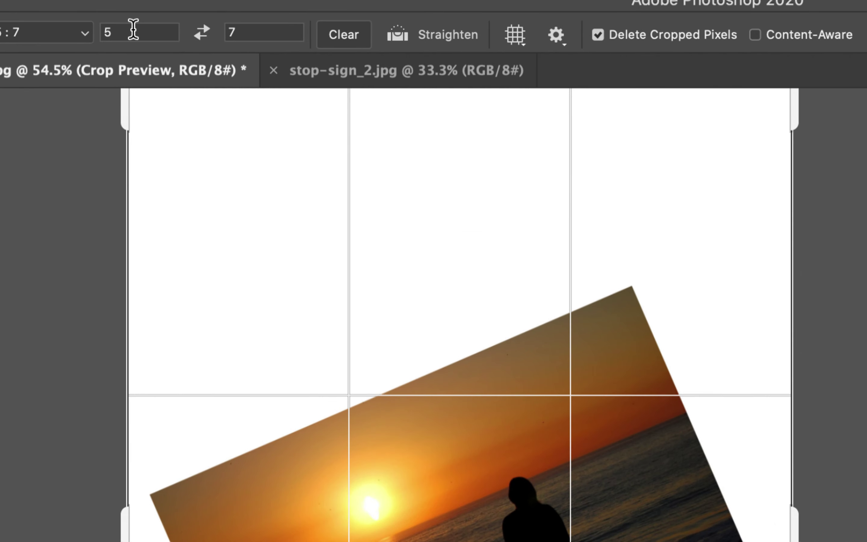
left_click(202, 36)
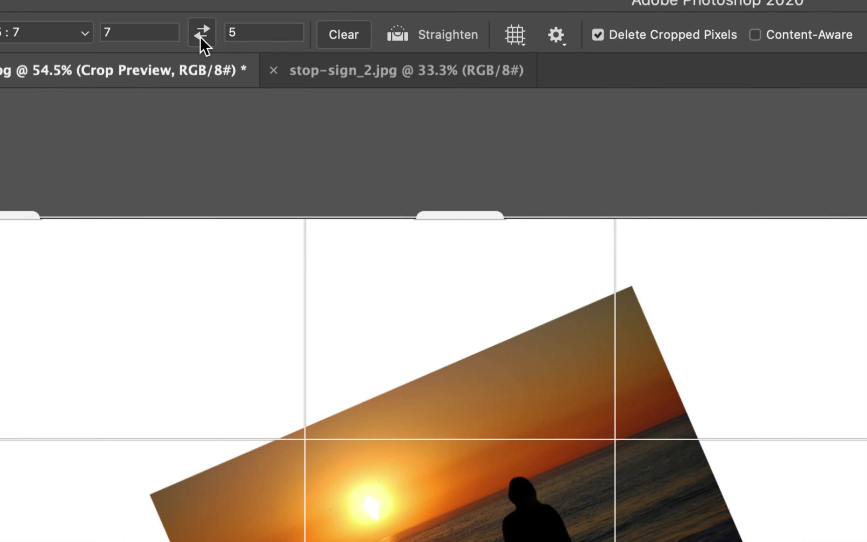
left_click(337, 38)
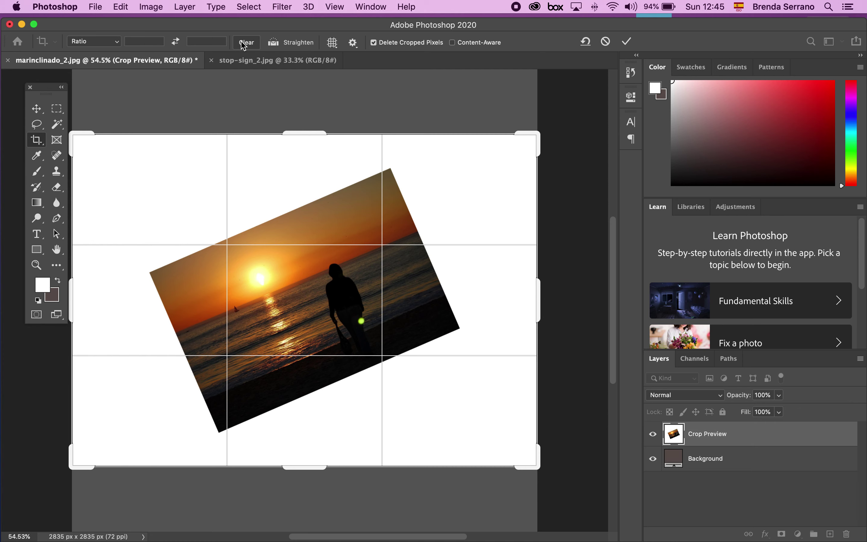
- Trim the white canvas to 2306 × 1856 px, then rotate a new crop box about 23.4°
left_click(77, 137)
left_click_drag(77, 137, 97, 141)
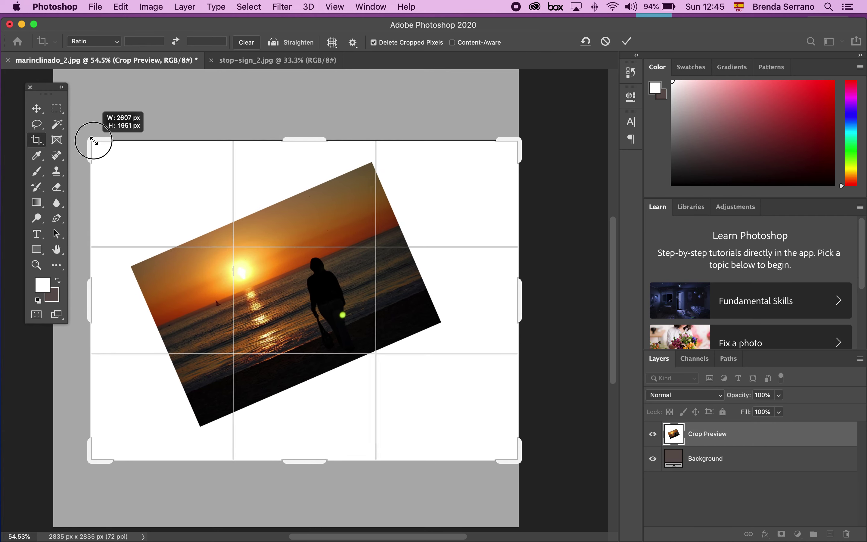
left_click_drag(514, 463, 496, 452)
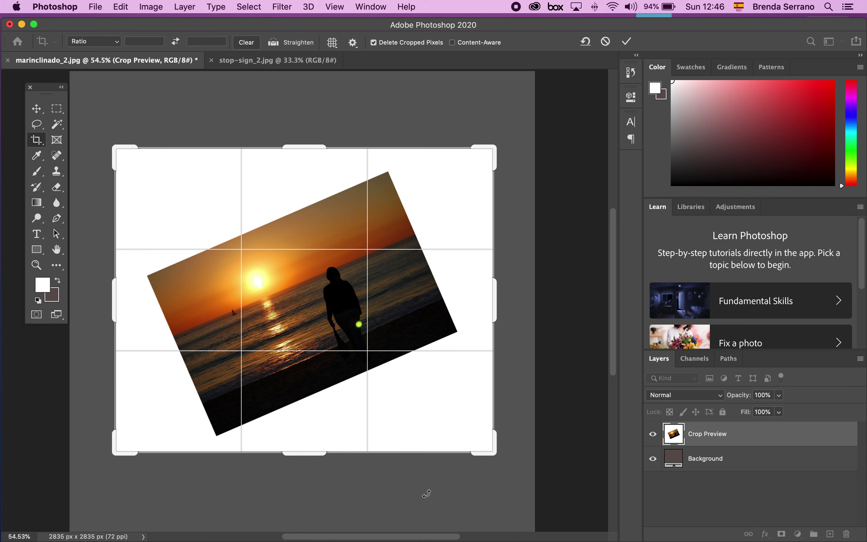
key("Return")
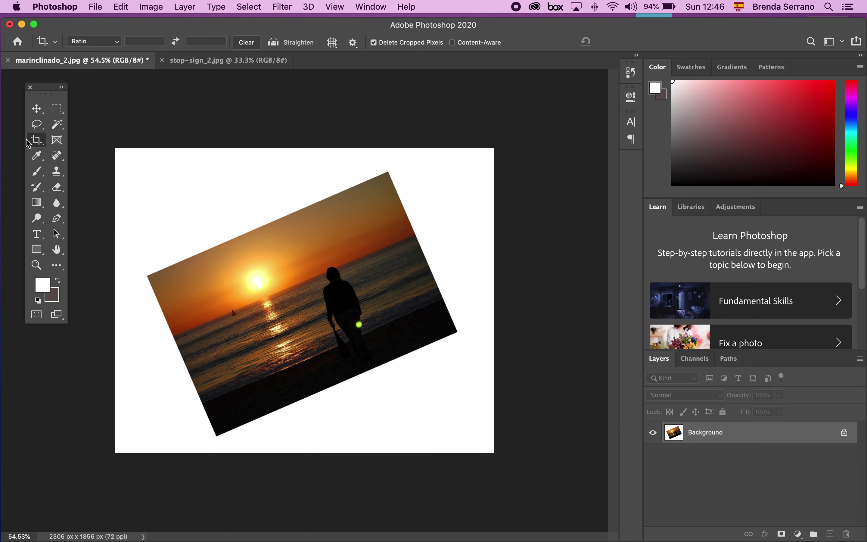
left_click(40, 142)
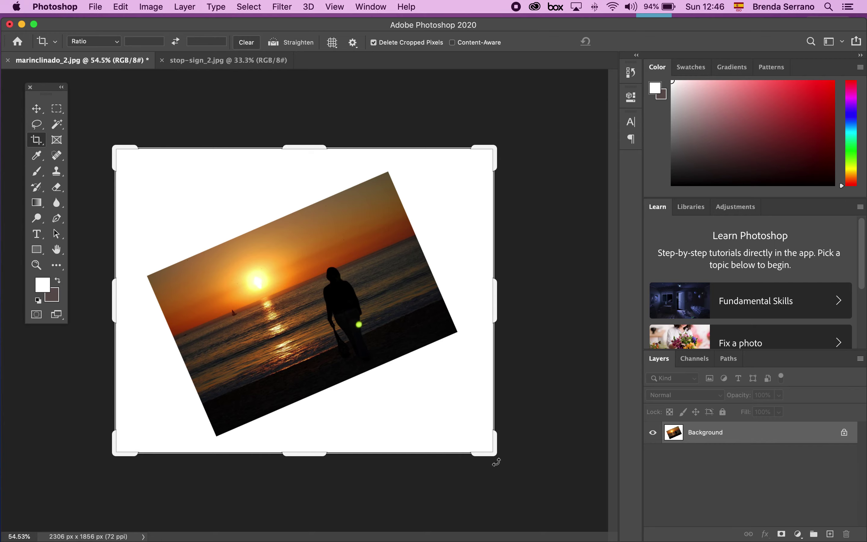
mouse_move(497, 462)
left_mouse_down()
mouse_move(499, 492)
mouse_move(404, 511)
mouse_move(412, 506)
left_mouse_up()
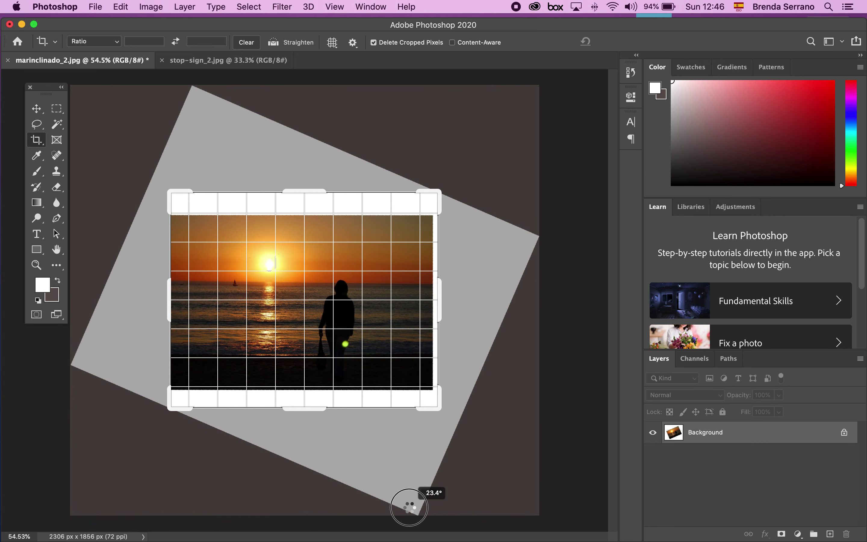
- Rotate the crop to level the horizon, tighten it to about 1601 × 1075 px, and commit
left_click_drag(411, 507, 408, 508)
left_click_drag(169, 195, 168, 194)
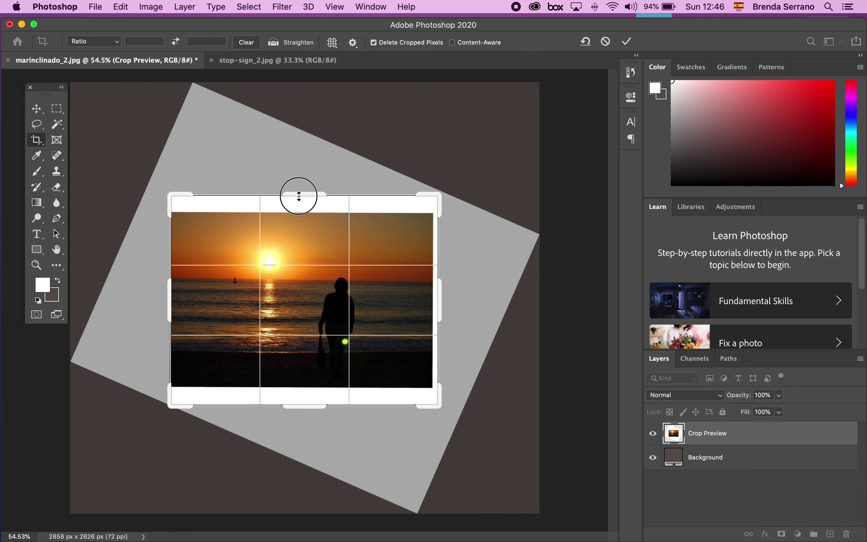
left_click_drag(299, 196, 300, 201)
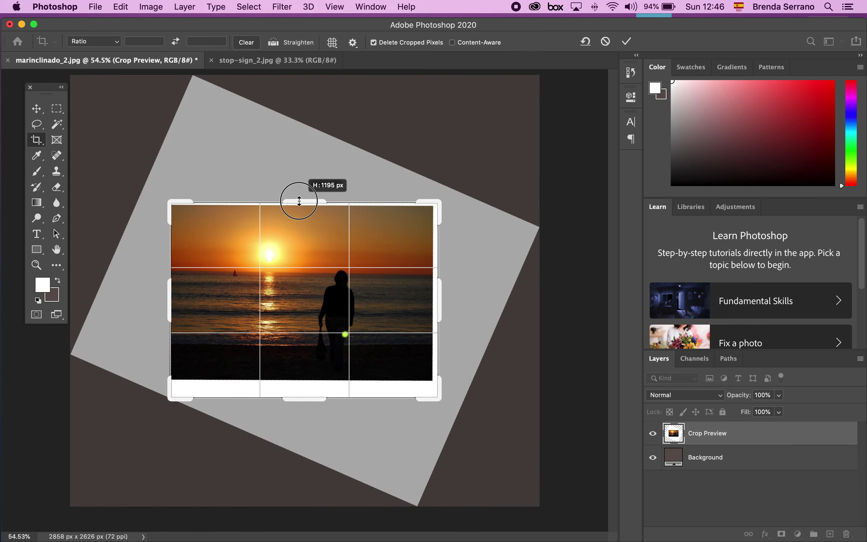
left_click_drag(443, 398, 390, 400)
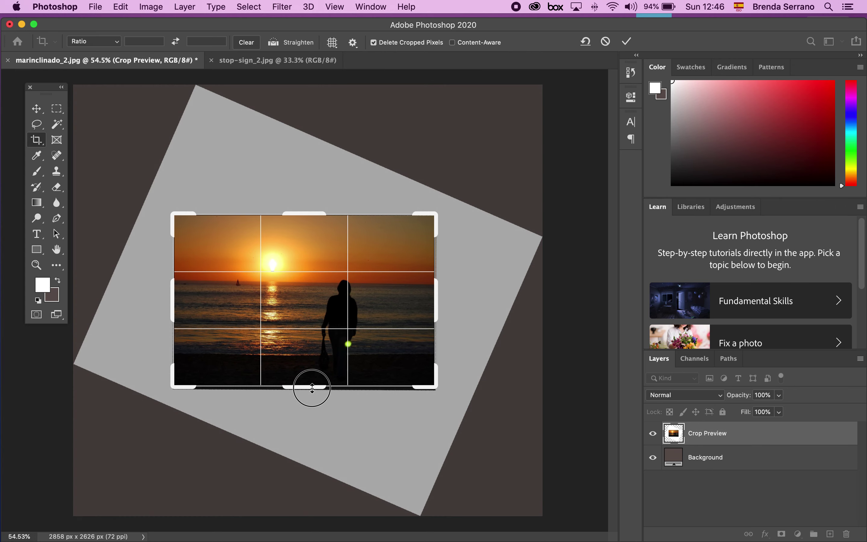
left_click_drag(312, 390, 312, 390)
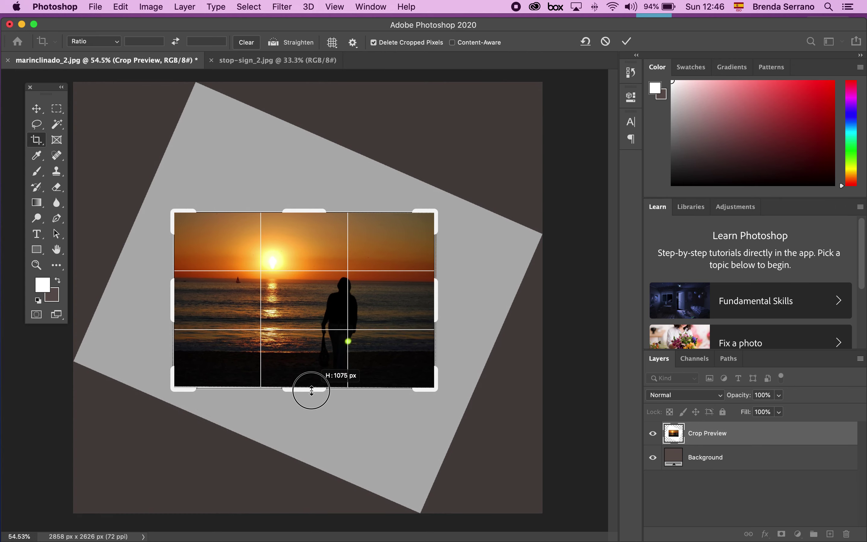
left_click_drag(312, 389, 312, 390)
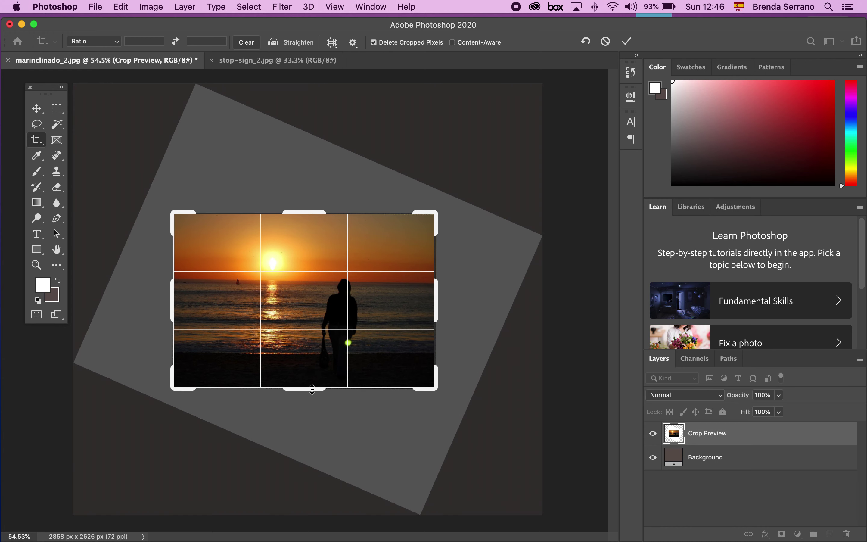
key("Return")
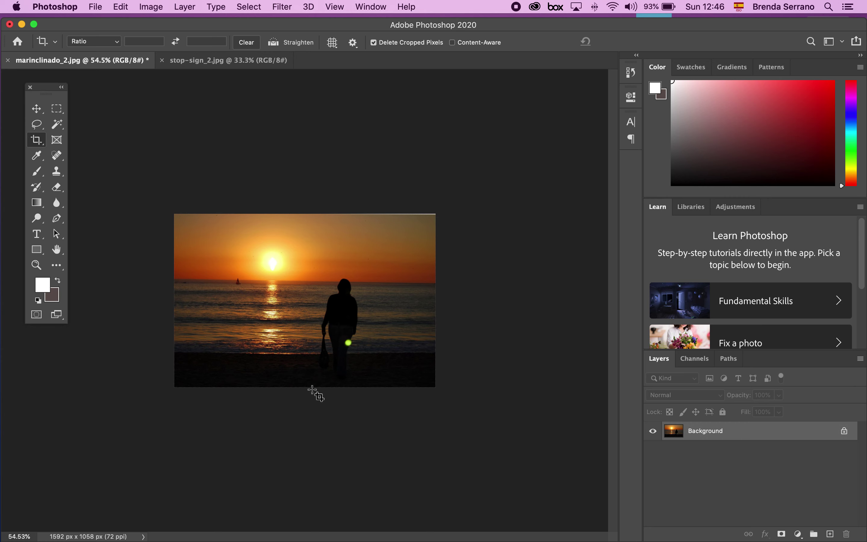
- Zoom in on the level 1592 × 1058 px sunset photo and bring up the File menu
left_click_drag(427, 237, 466, 257)
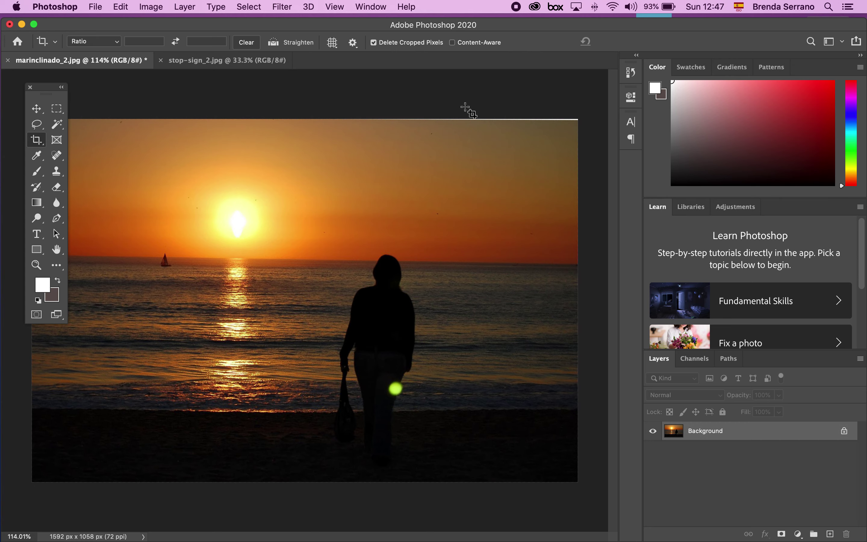
scroll(465, 107, "down", 1)
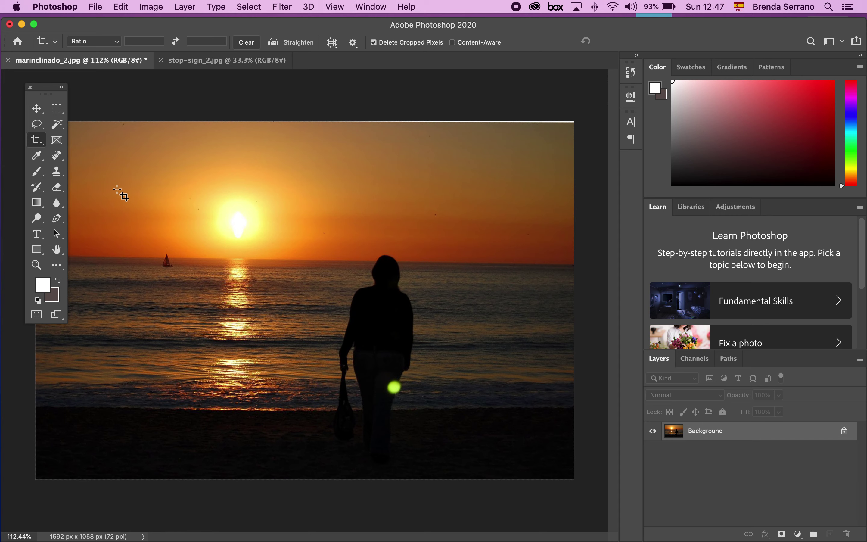
left_click(94, 6)
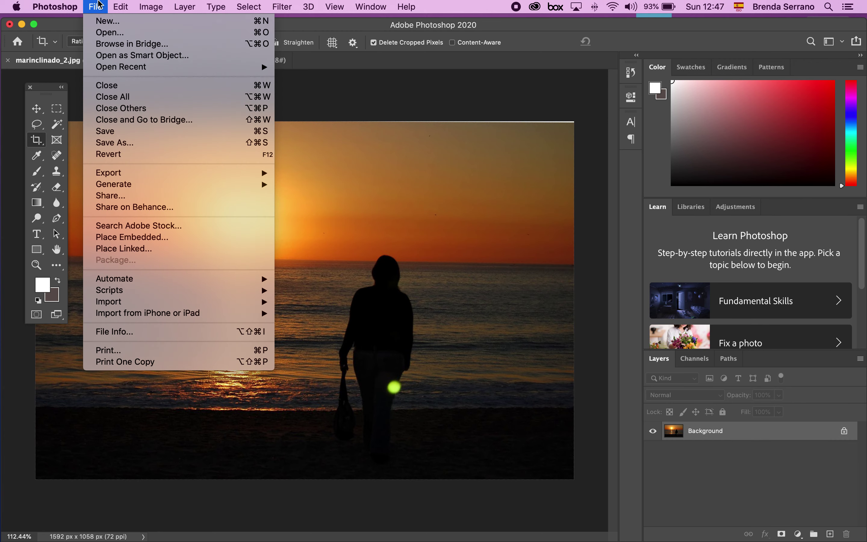
- Revert the photo and level it by tracing the horizon with Straighten
left_click(132, 159)
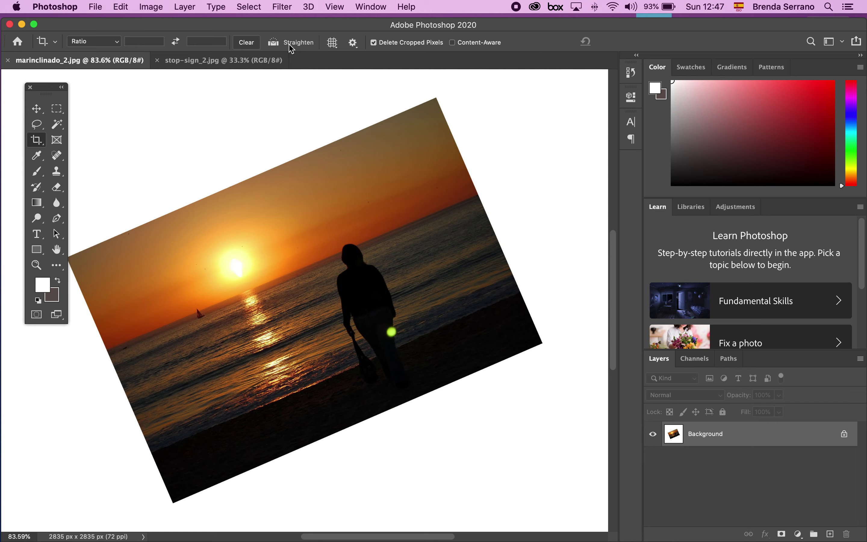
left_click(292, 49)
left_click_drag(90, 362, 409, 226)
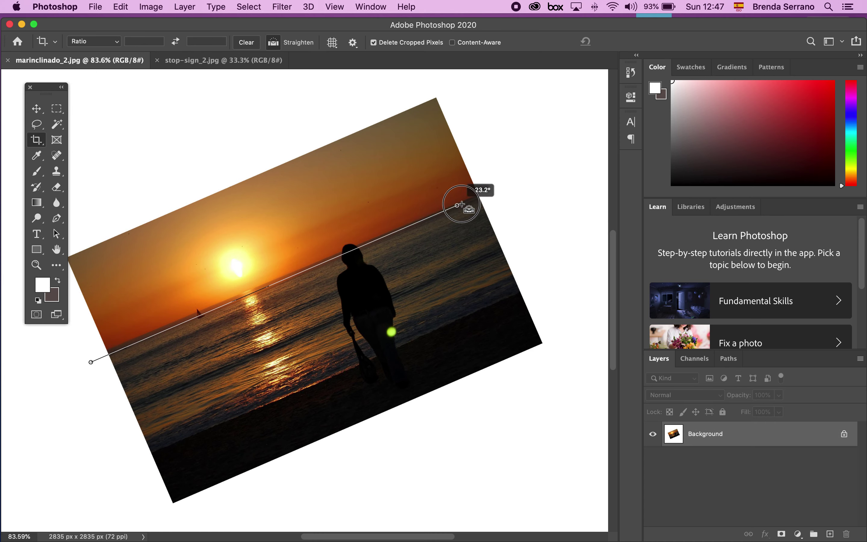
left_click_drag(410, 226, 486, 192)
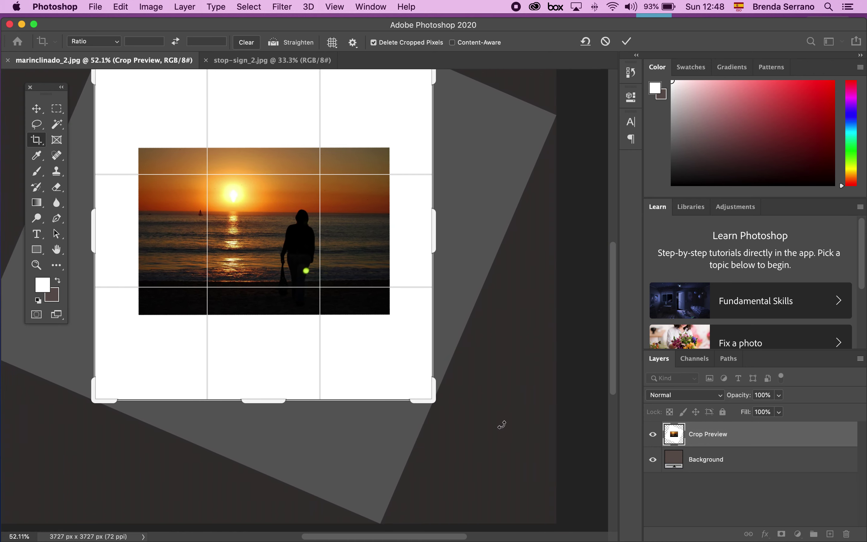
- Shrink the crop corners and commit the level 1546 × 1019 px crop
left_click_drag(430, 403, 408, 355)
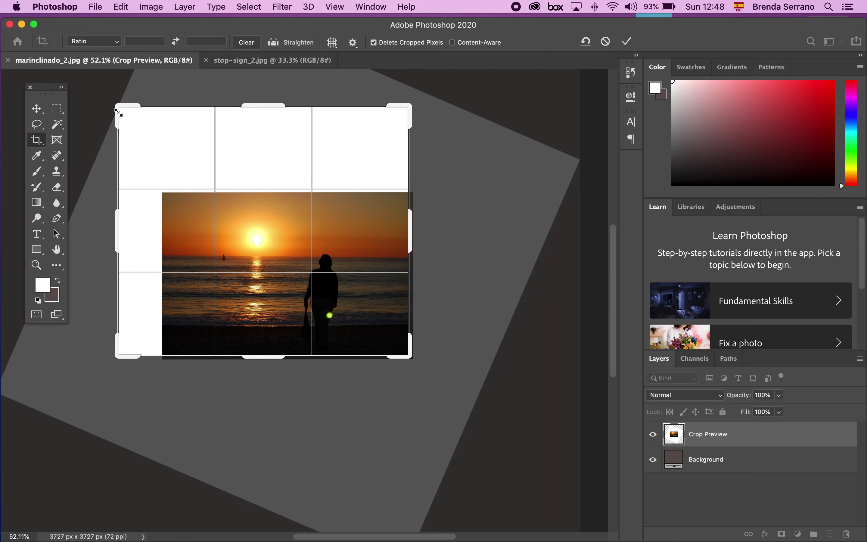
left_click_drag(120, 116, 143, 154)
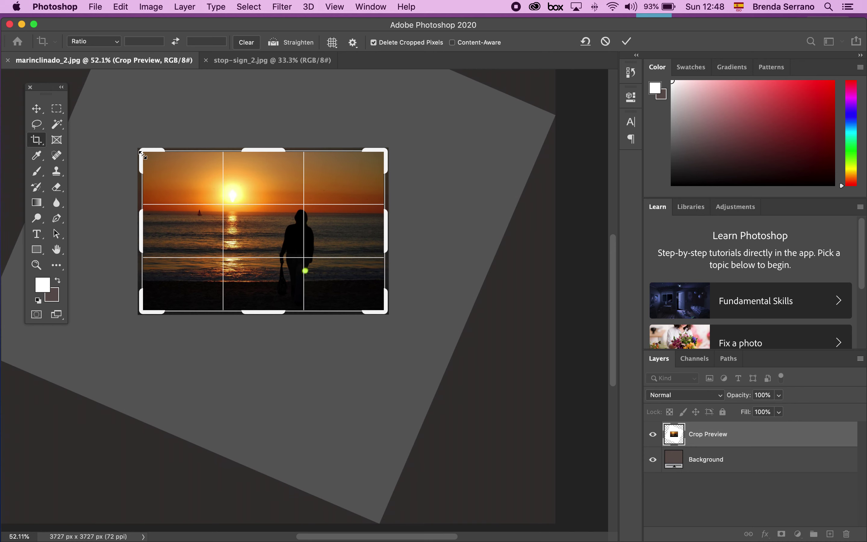
key("Return")
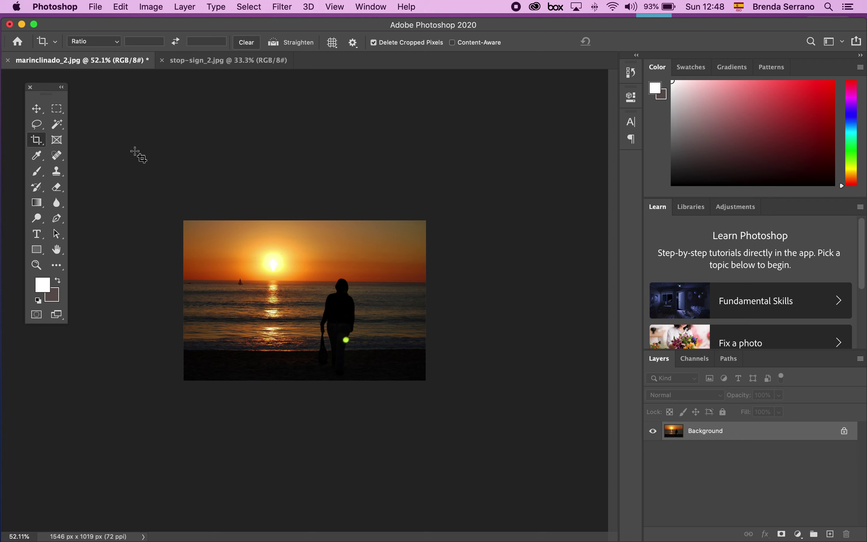
- Right-click the Crop tool to show Perspective Crop and the other cropping tools
right_click(36, 143)
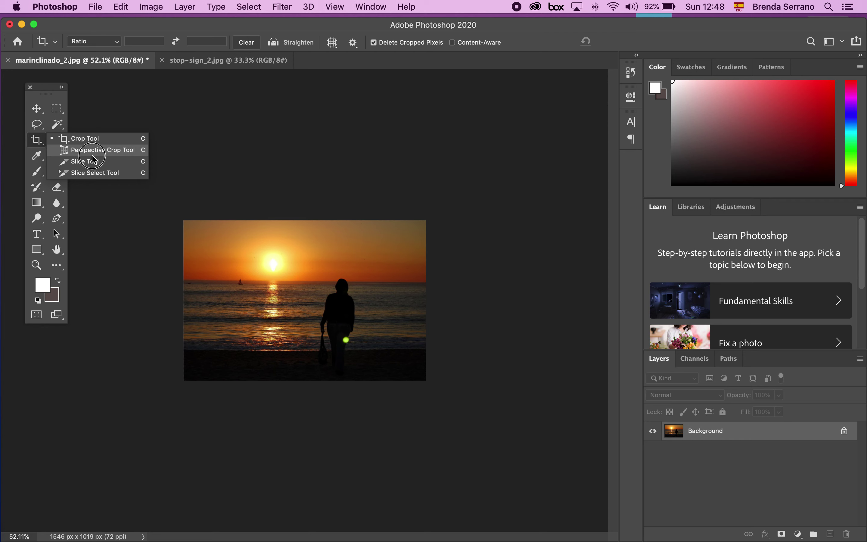
- Pick the Perspective Crop tool, switch to stop-sign_2.jpg, and begin a crop box over the sign
left_click(92, 157)
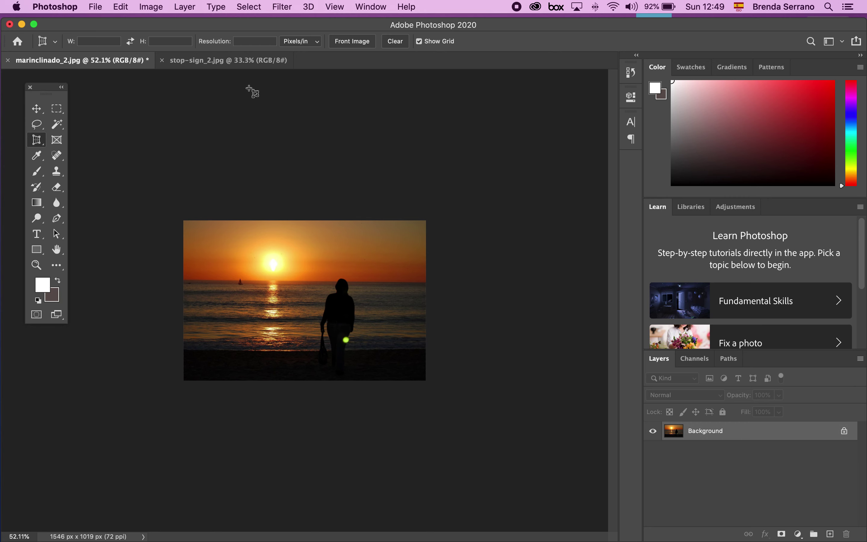
left_click(210, 61)
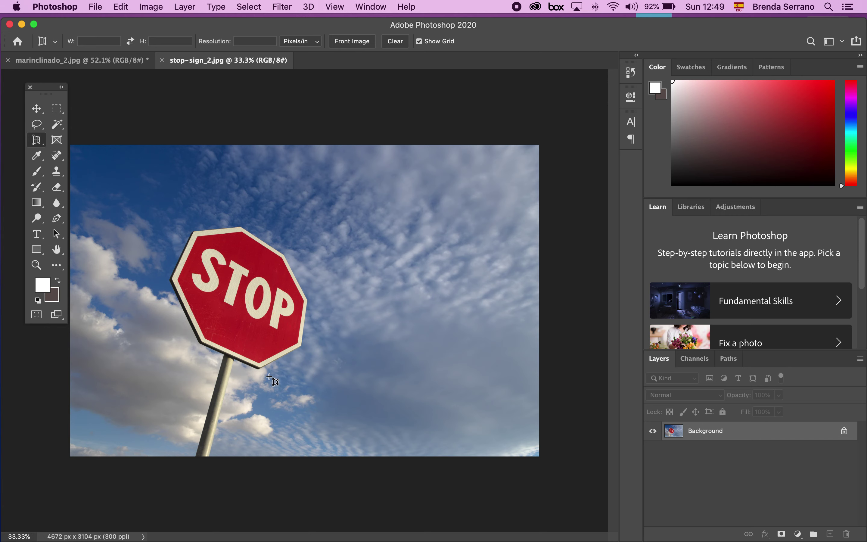
mouse_move(135, 319)
left_mouse_down()
mouse_move(152, 277)
mouse_move(365, 178)
left_mouse_up()
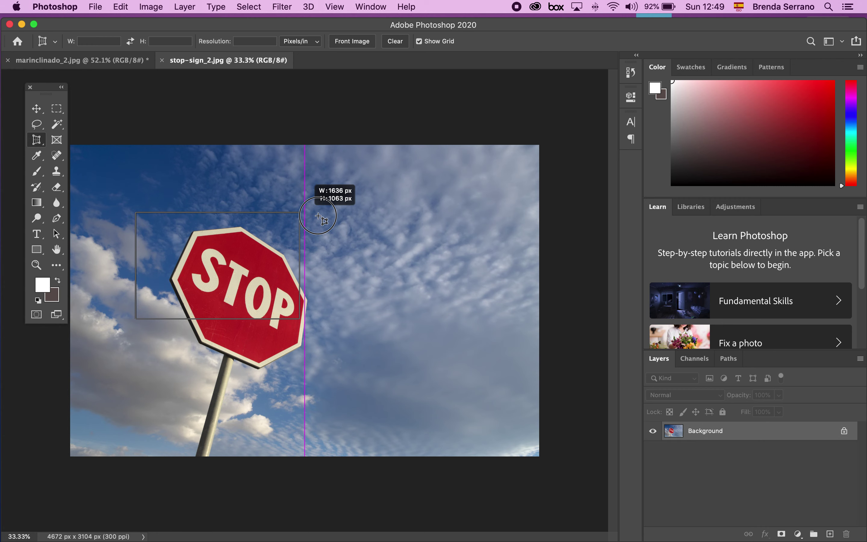
- Finish the crop box and fit its top-left and bottom-left corners to the sign's edges
left_click_drag(366, 179, 368, 175)
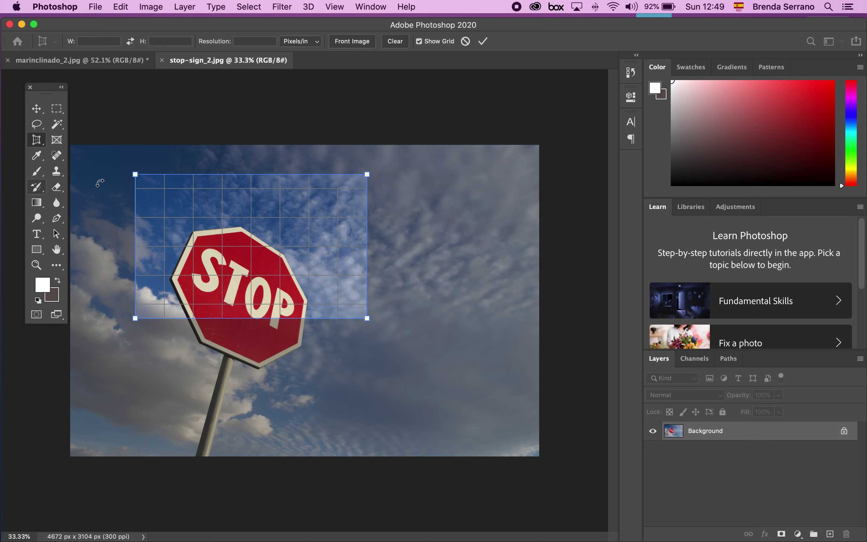
left_click(138, 177)
left_click_drag(138, 178, 194, 213)
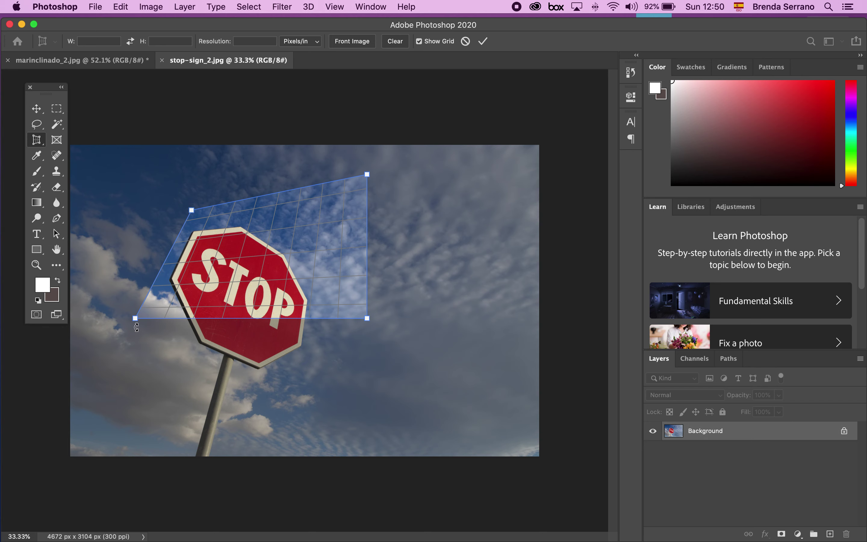
left_click_drag(136, 319, 119, 353)
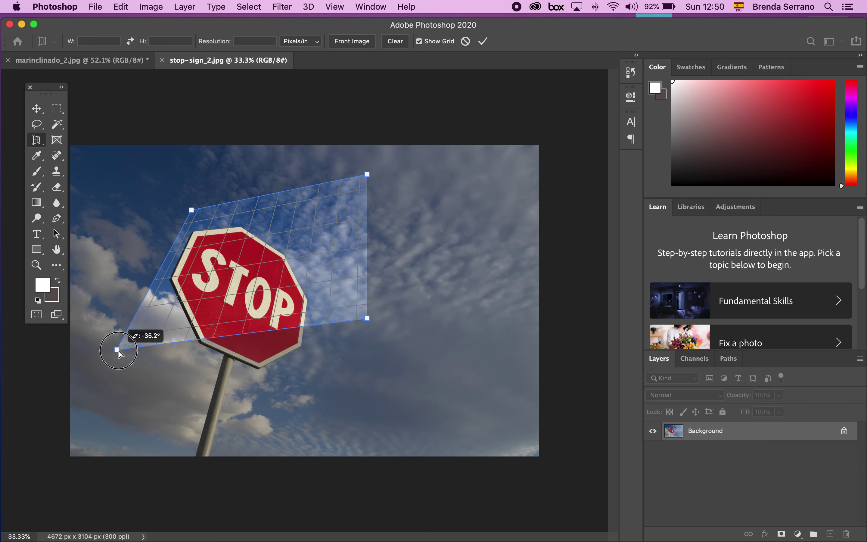
left_click_drag(119, 354, 121, 355)
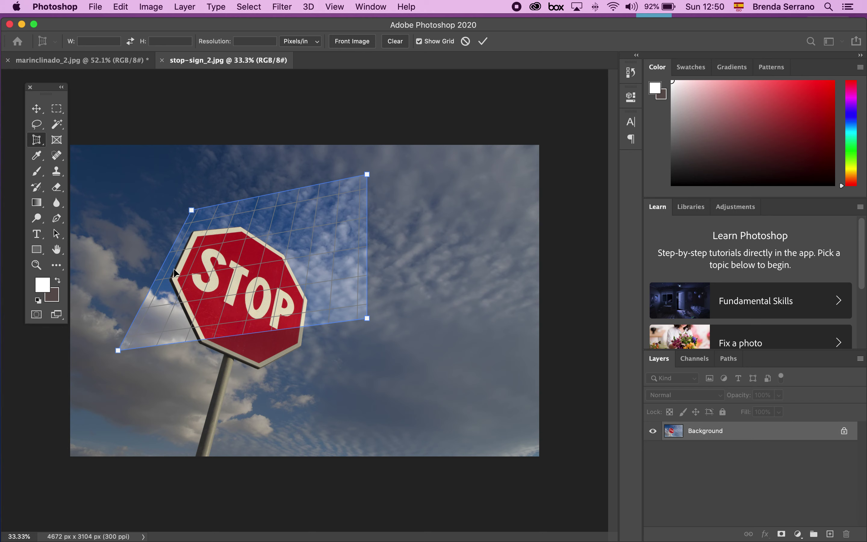
left_click(194, 211)
left_click_drag(193, 212, 200, 193)
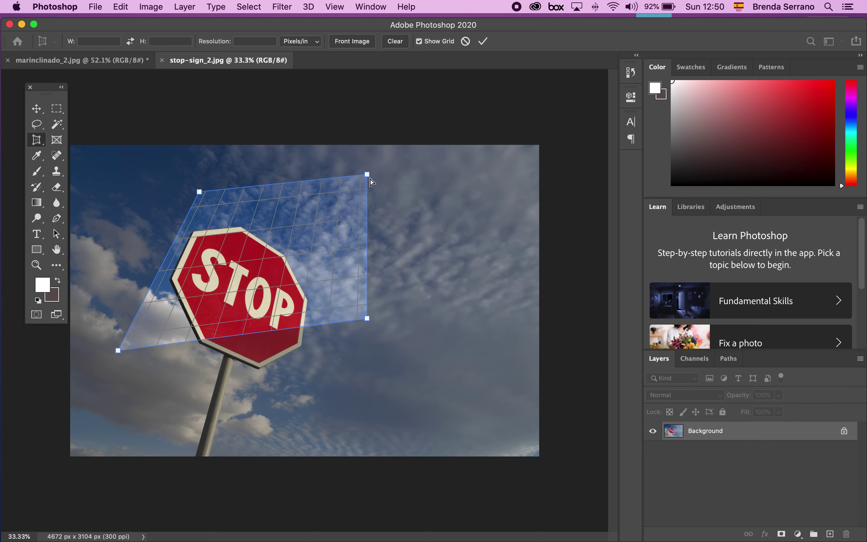
- Fit the right-side corners, fine-tune all four, and apply the crop (3592 × 2950 px)
left_click_drag(367, 175, 360, 283)
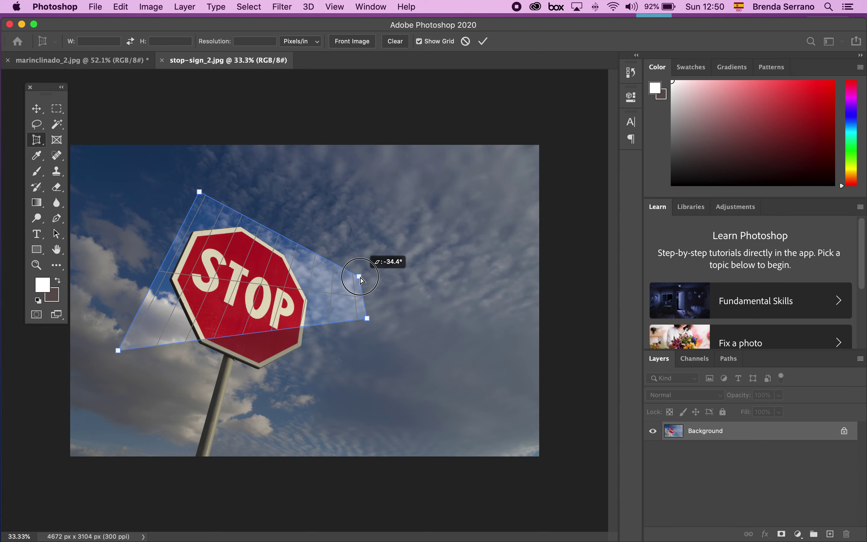
left_click_drag(359, 283, 355, 287)
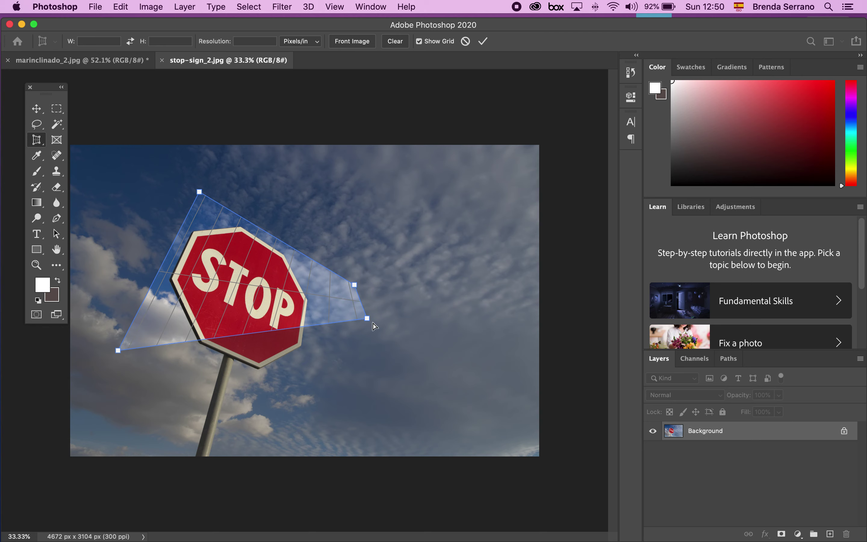
left_click_drag(368, 320, 365, 390)
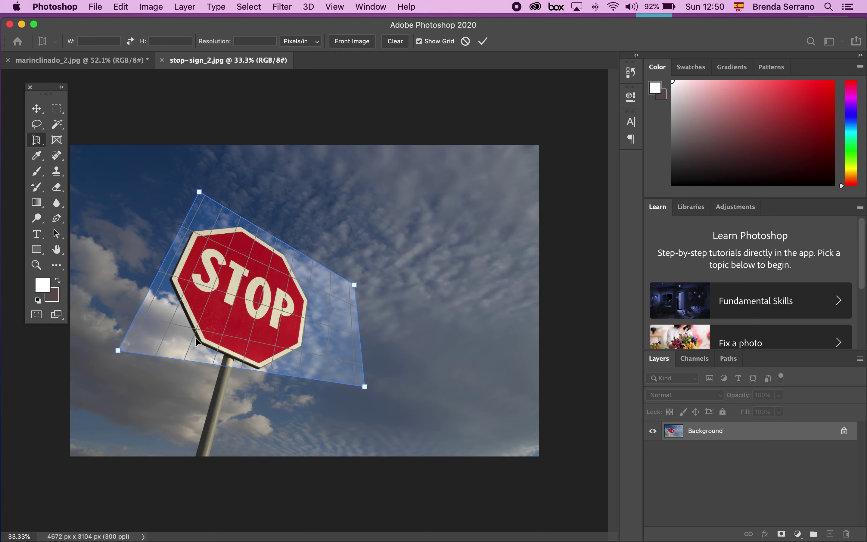
left_click_drag(365, 387, 356, 438)
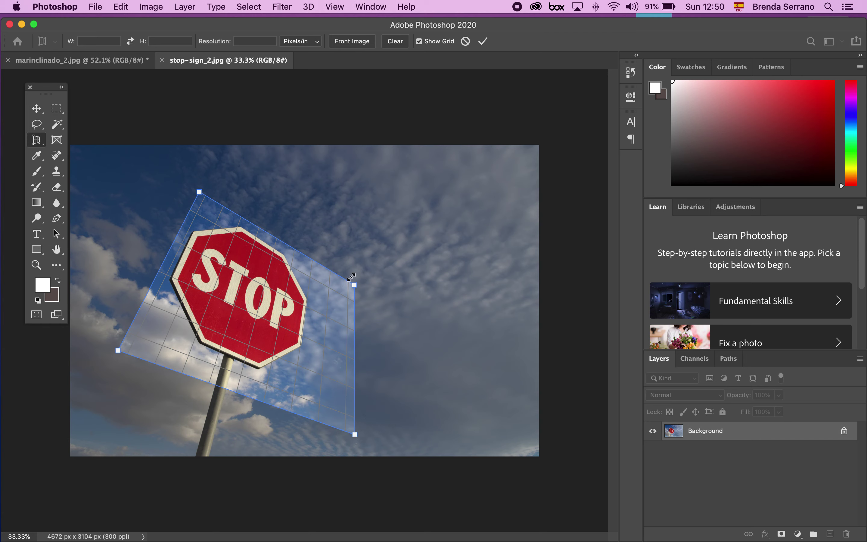
left_click_drag(355, 286, 364, 294)
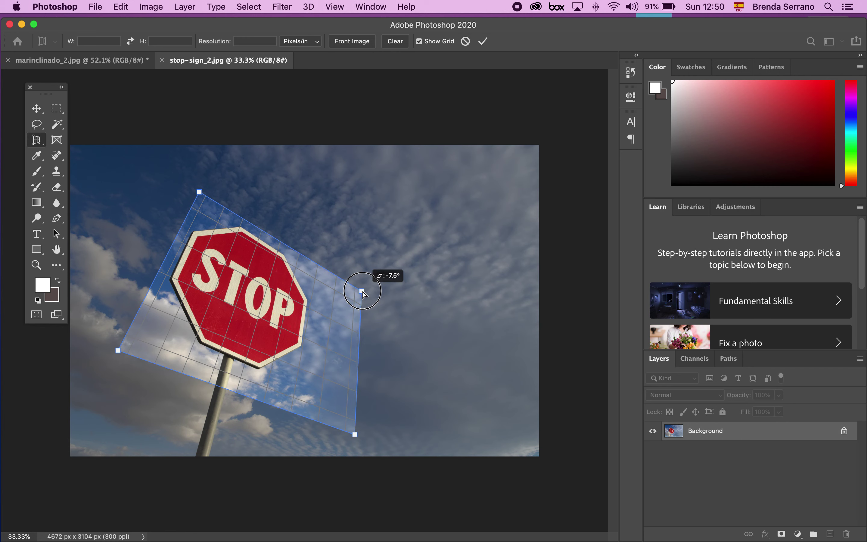
left_click_drag(200, 192, 204, 190)
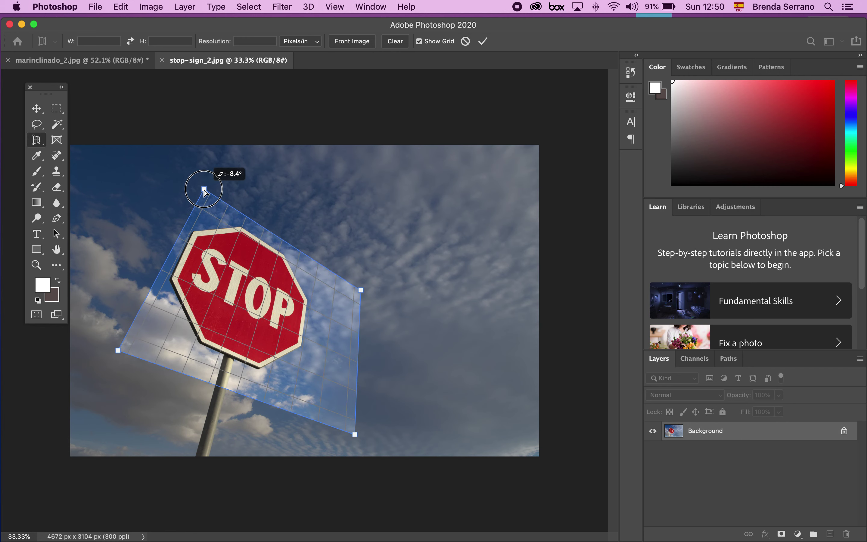
left_click_drag(206, 193, 205, 190)
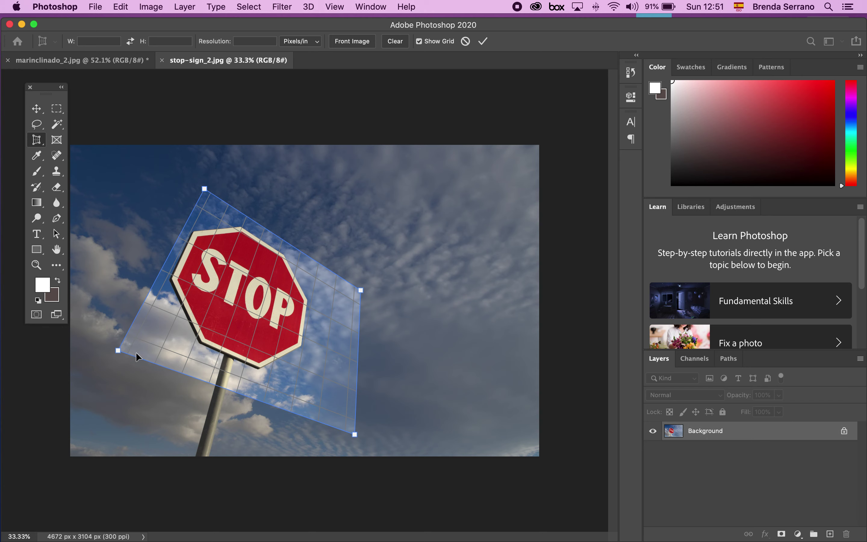
left_click_drag(119, 357, 130, 357)
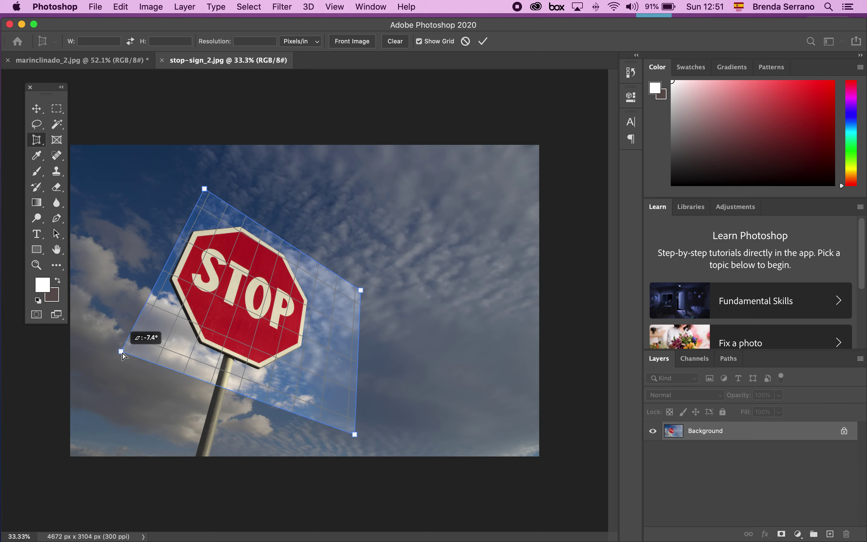
left_click_drag(358, 438, 362, 440)
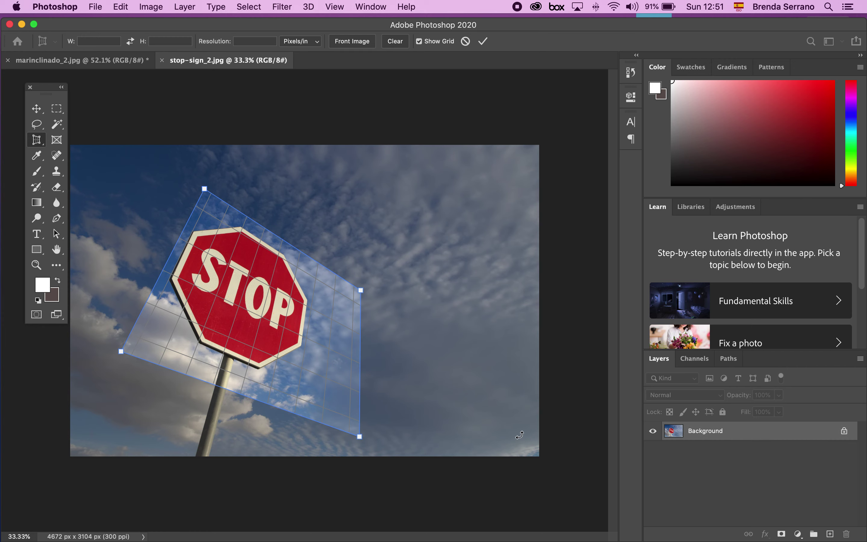
key("Return")
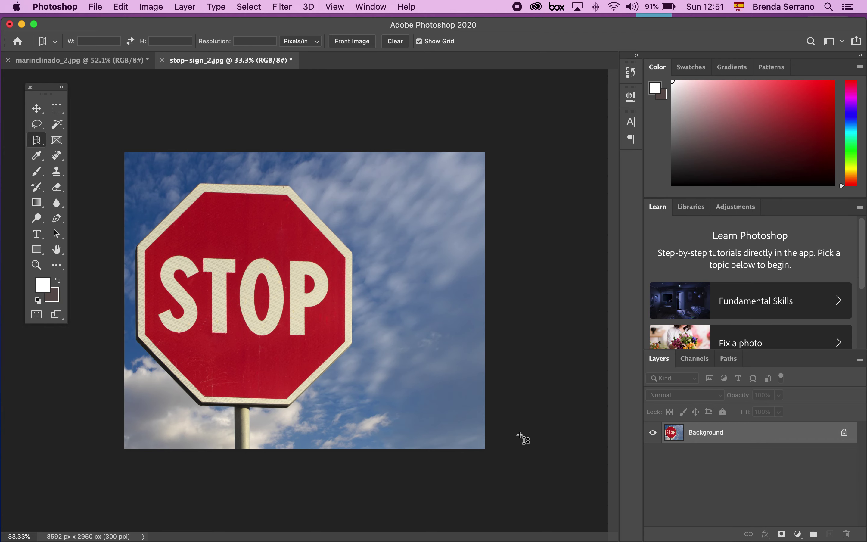
- Bring up the File menu commands
left_click(95, 6)
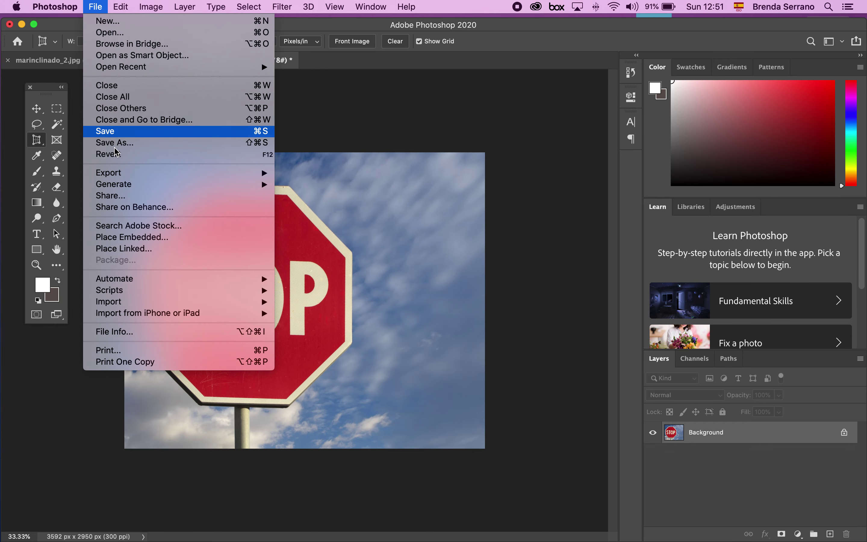
- Revert stop-sign_2.jpg to its original 4672 × 3104 px state via an enlarged History panel
left_click(95, 7)
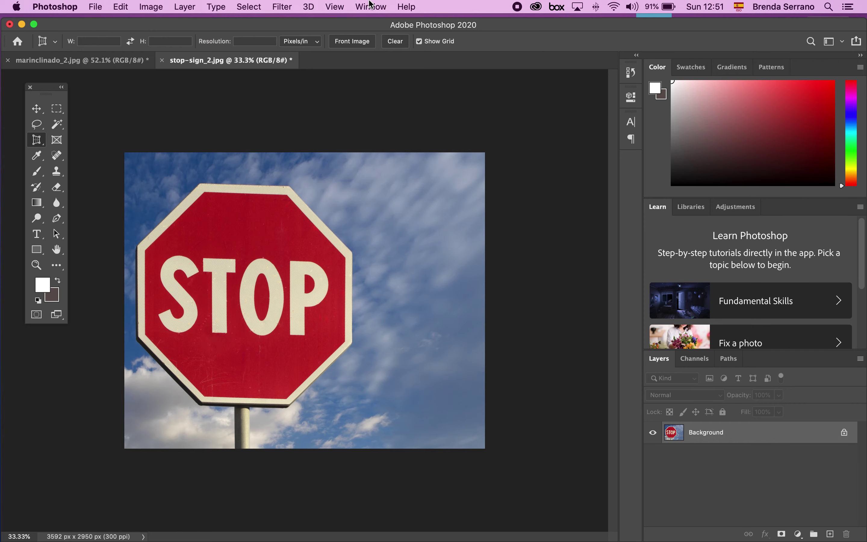
left_click(373, 5)
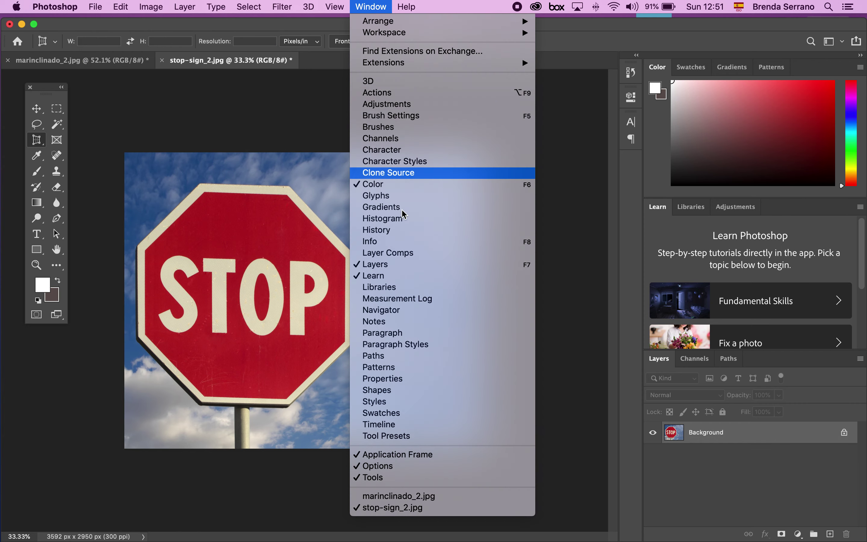
left_click(412, 230)
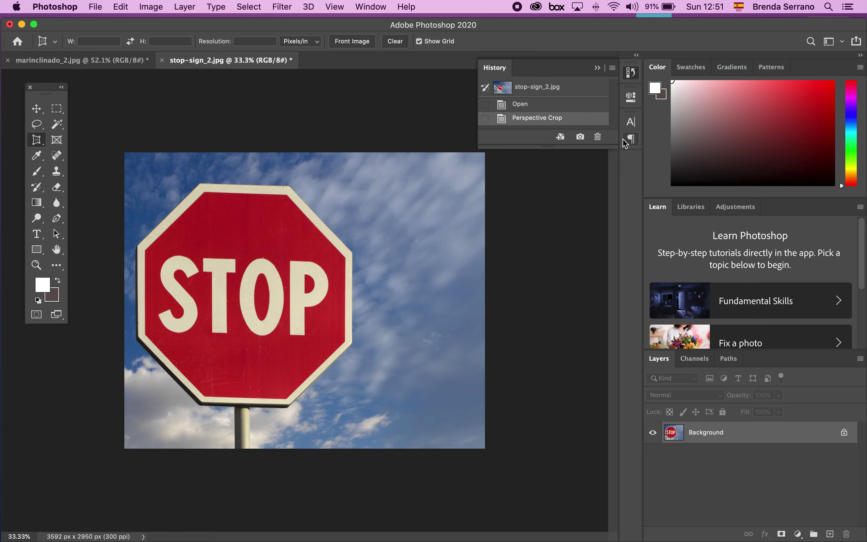
left_click_drag(606, 147, 627, 357)
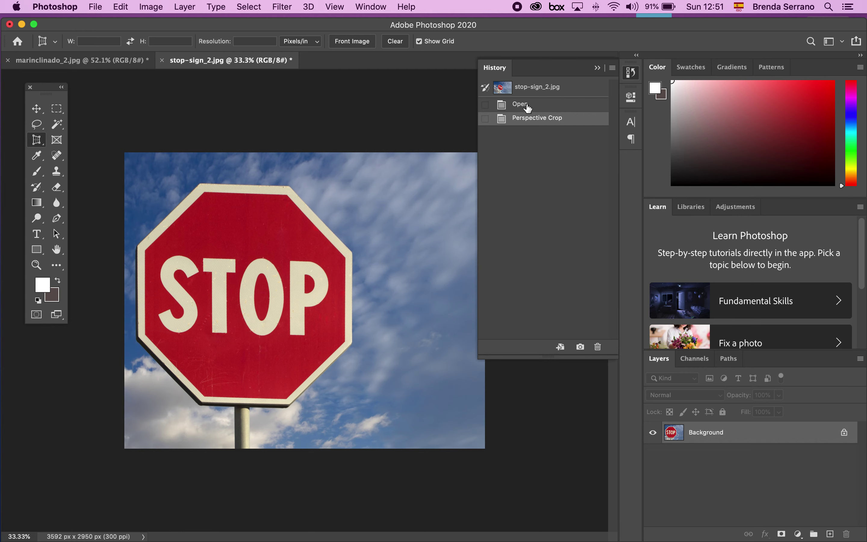
left_click(548, 90)
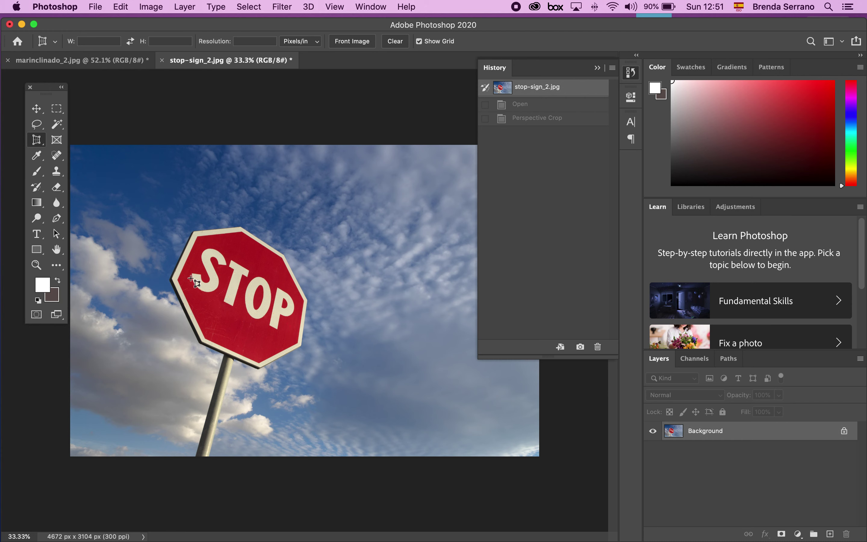
- Place new perspective crop corners above, left, below and right of the tilted stop sign
left_click(188, 207)
left_click(118, 357)
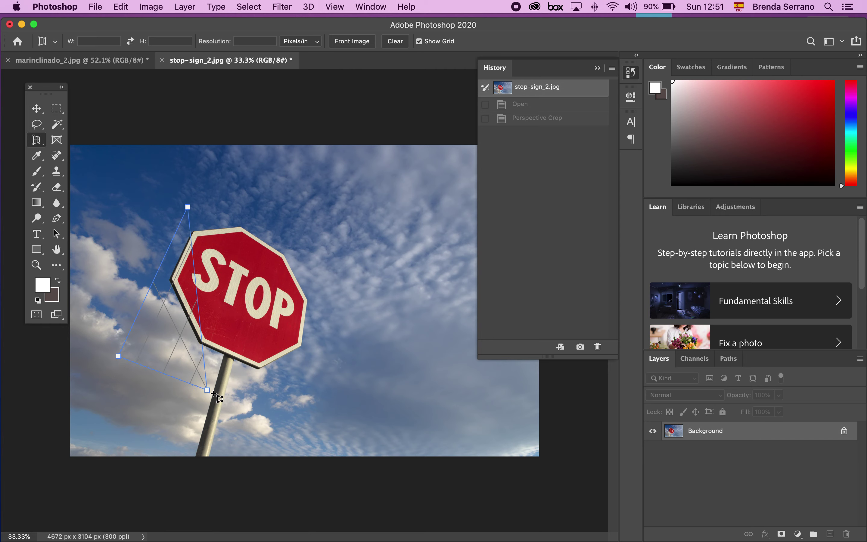
left_click(325, 438)
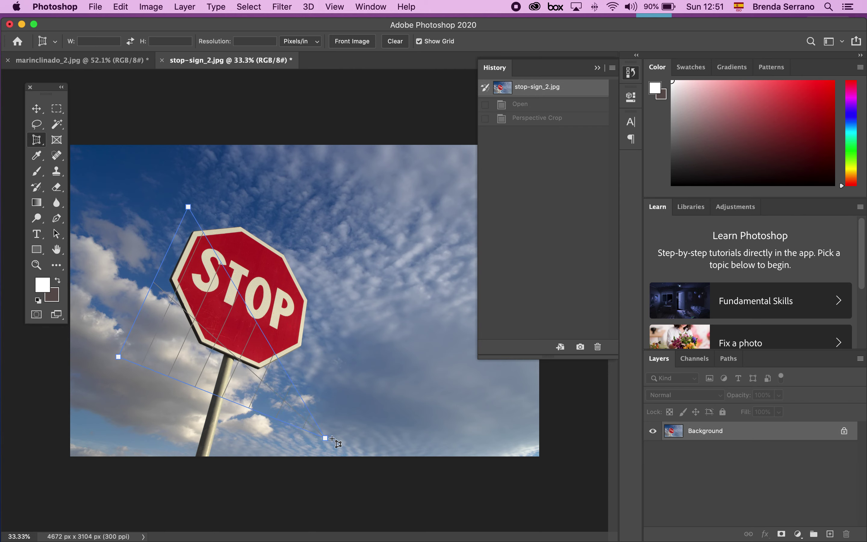
left_click(358, 439)
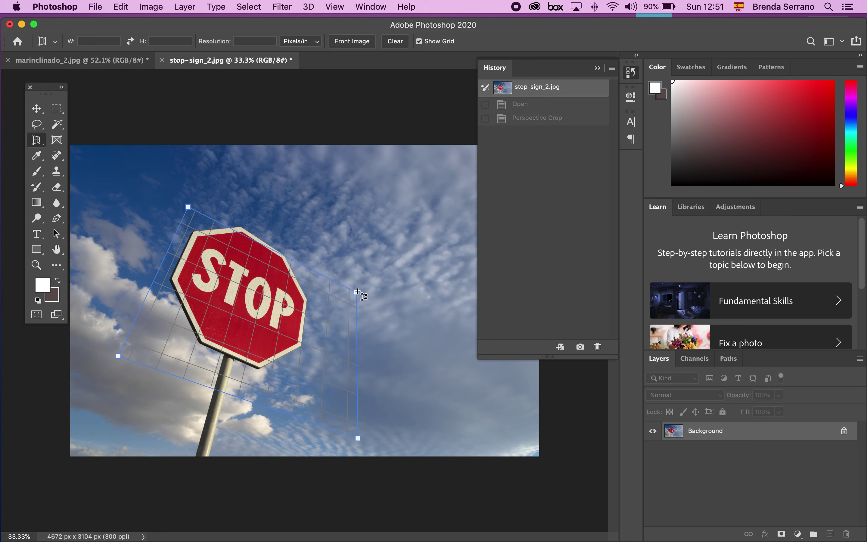
left_click(368, 266)
- Drag the crop corners so the grid aligns with the sign's slanted edges
left_click_drag(188, 207, 208, 179)
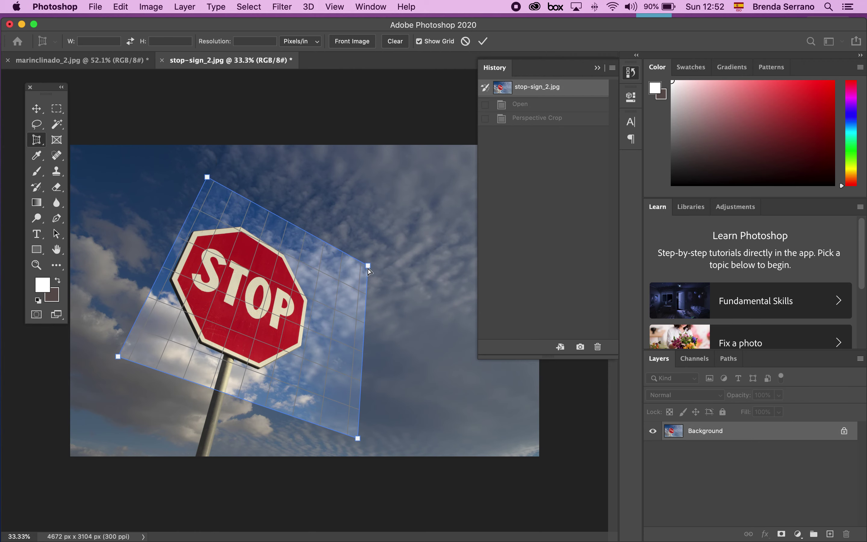
left_click_drag(368, 266, 366, 277)
left_click_drag(209, 179, 212, 175)
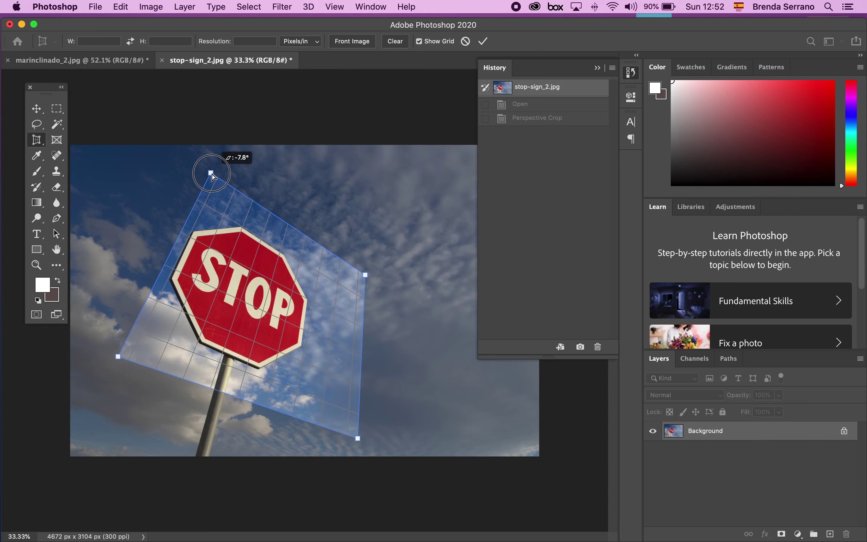
left_click_drag(369, 277, 366, 282)
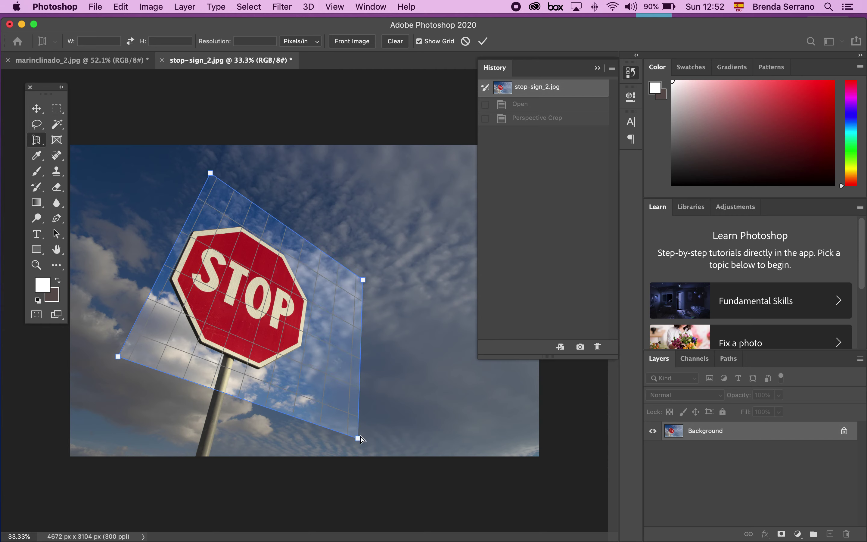
left_click_drag(362, 446, 369, 441)
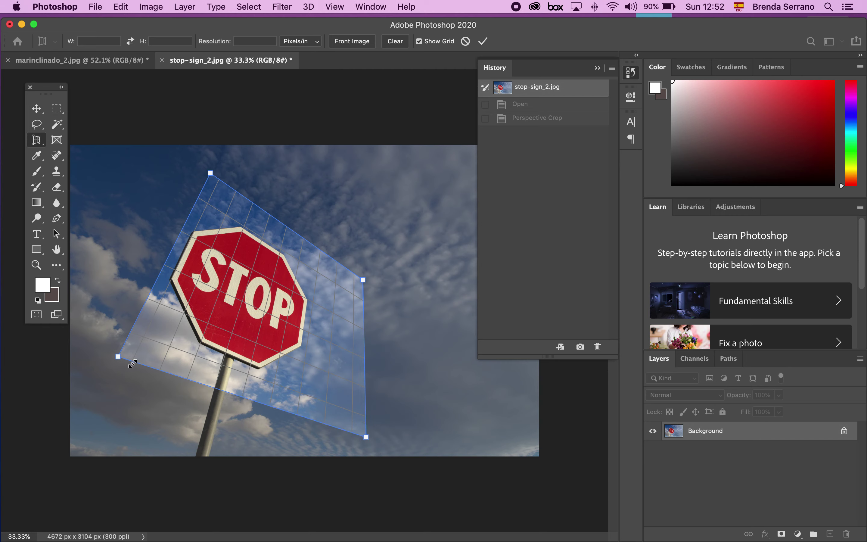
left_click_drag(119, 357, 124, 354)
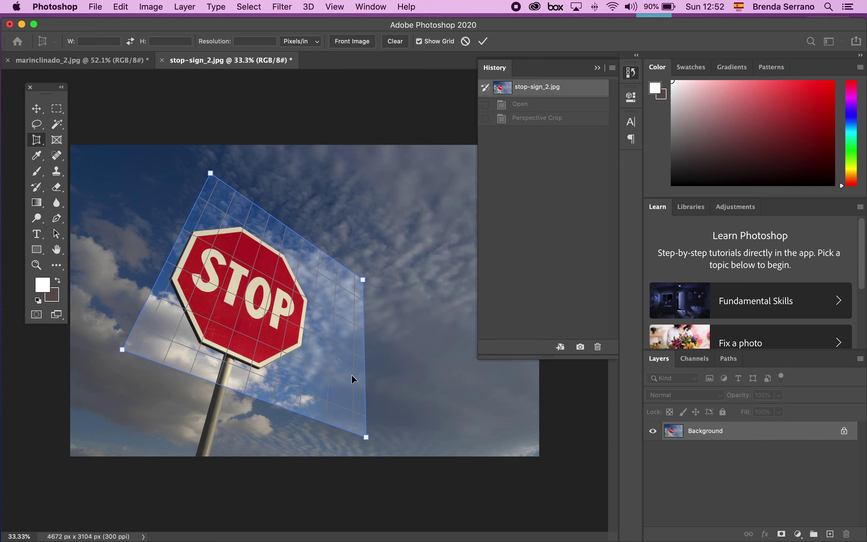
left_click_drag(364, 280, 361, 281)
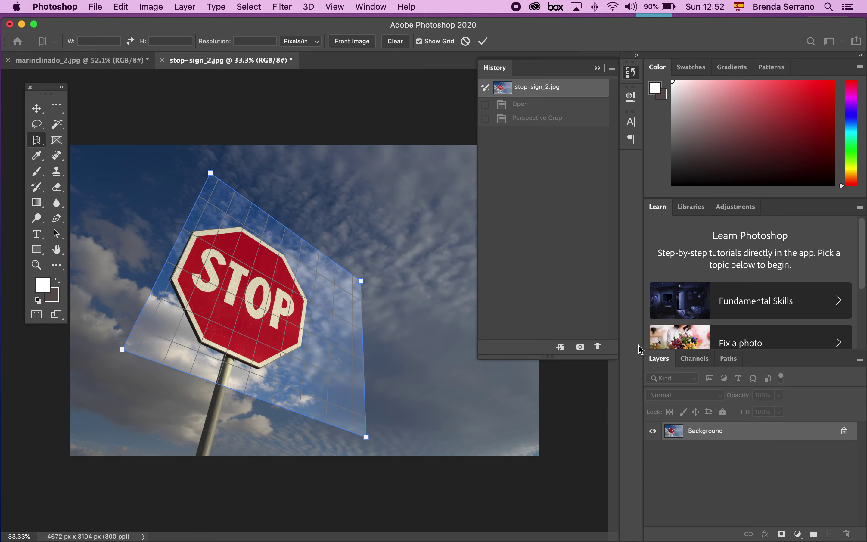
- Commit the new perspective crop so the stop sign appears straight-on
key("Return")
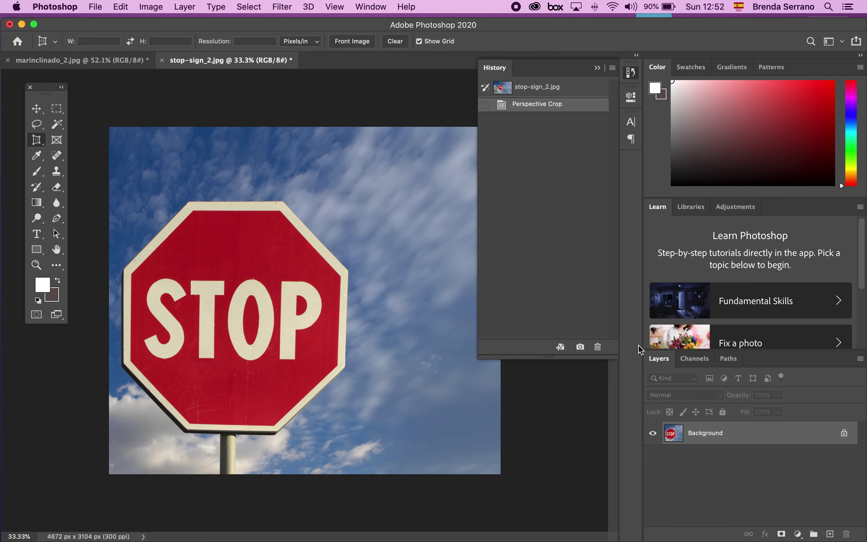